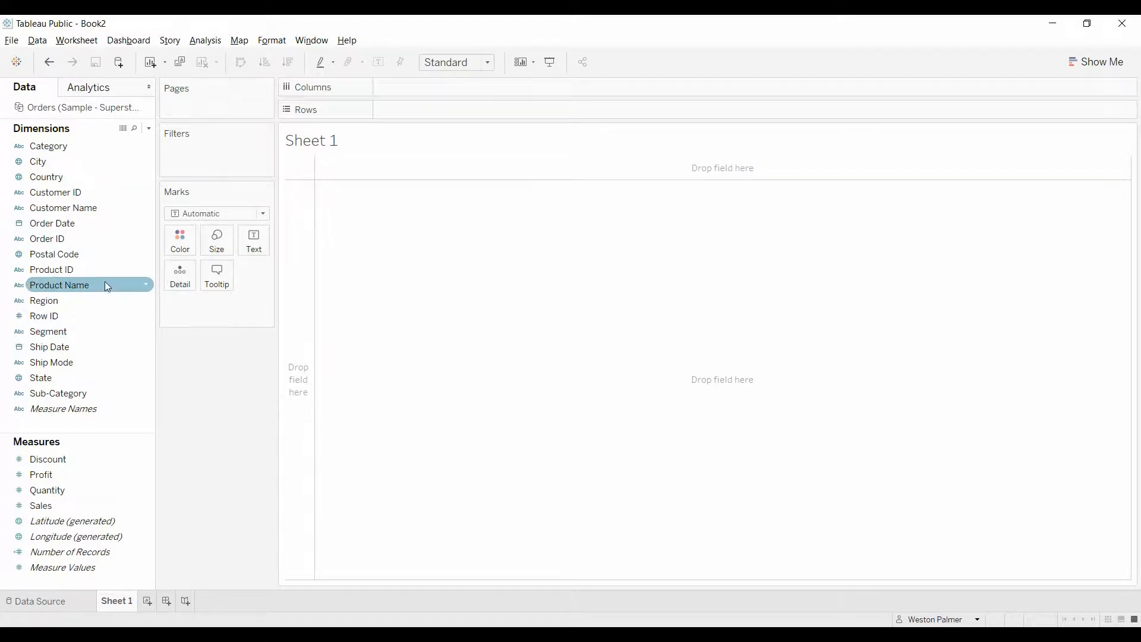
# Lay out State on rows, SUM(Sales) as values and YEAR(Order Date) across columns
pyautogui.click(80, 377)
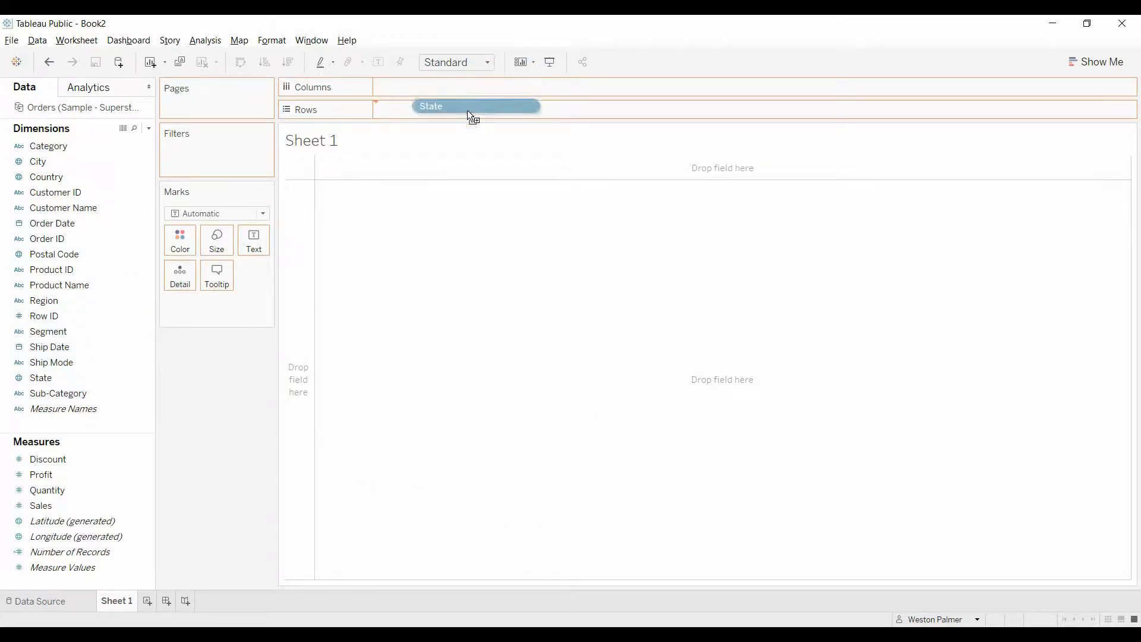
pyautogui.moveTo(114, 373); pyautogui.dragTo(467, 112)
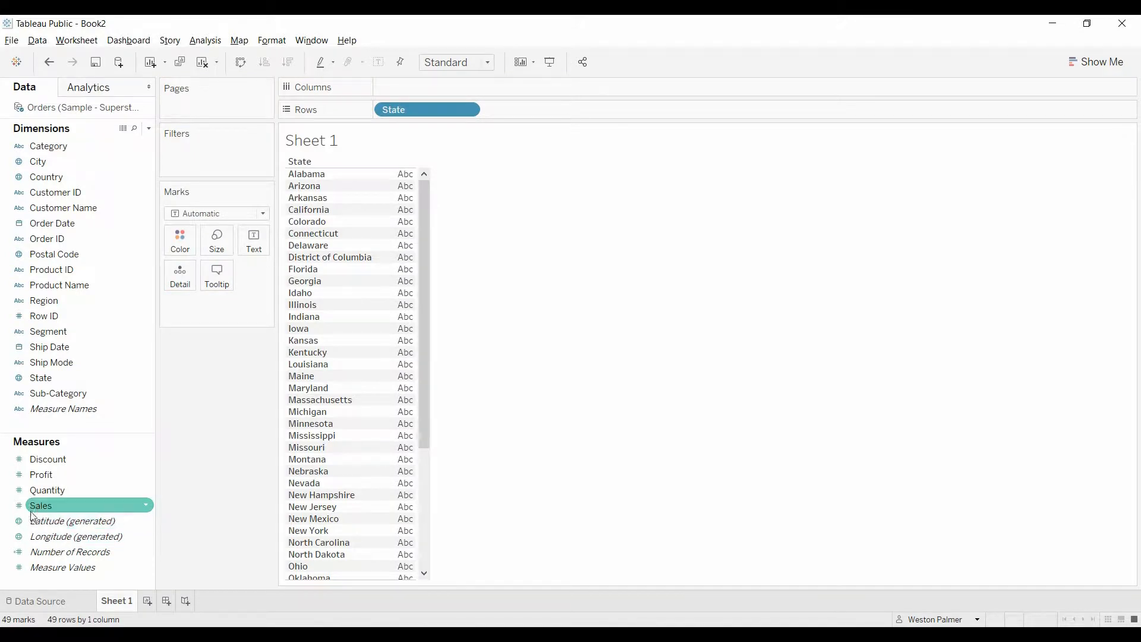
pyautogui.moveTo(41, 504); pyautogui.dragTo(407, 311)
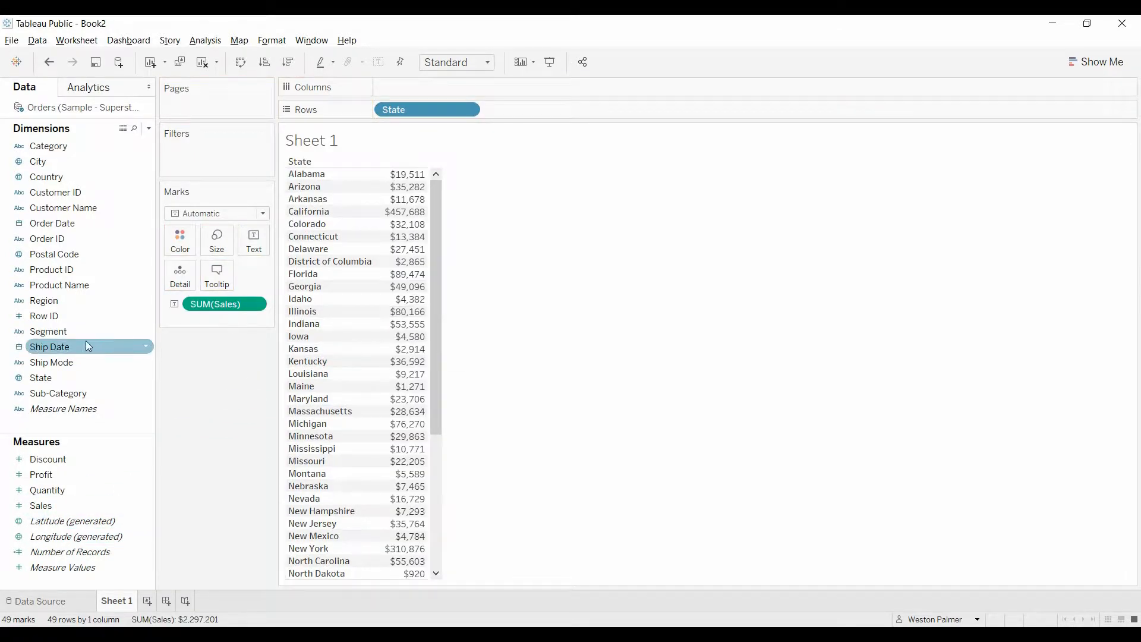
pyautogui.click(54, 239)
pyautogui.moveTo(51, 222); pyautogui.dragTo(423, 96)
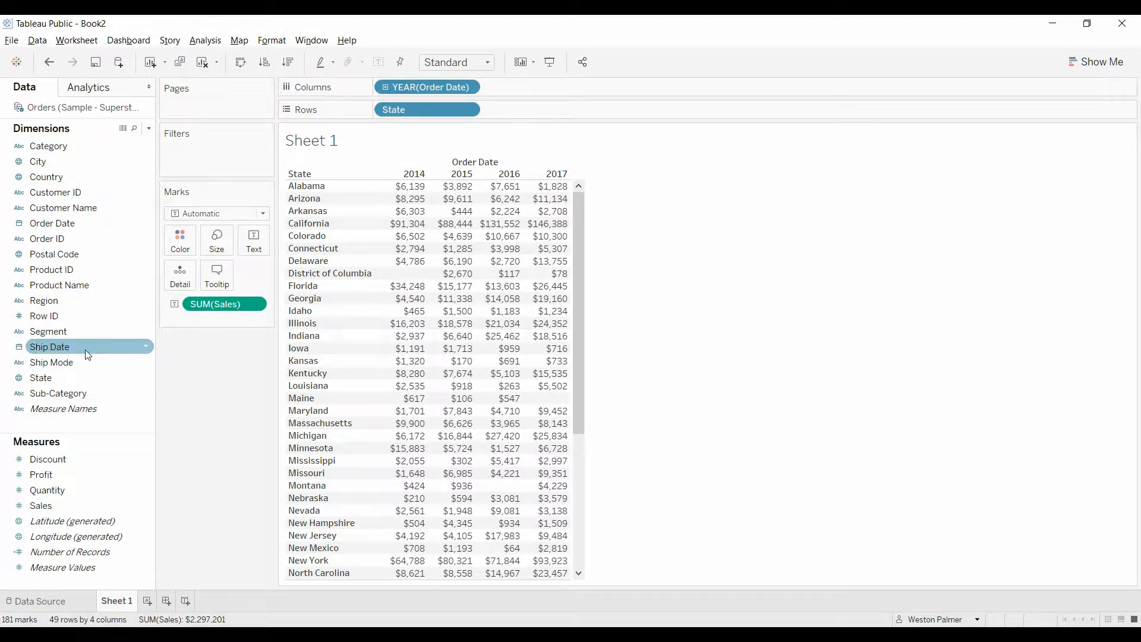
# Add a Segment filter that keeps all three customer segments
pyautogui.moveTo(58, 333); pyautogui.dragTo(203, 164)
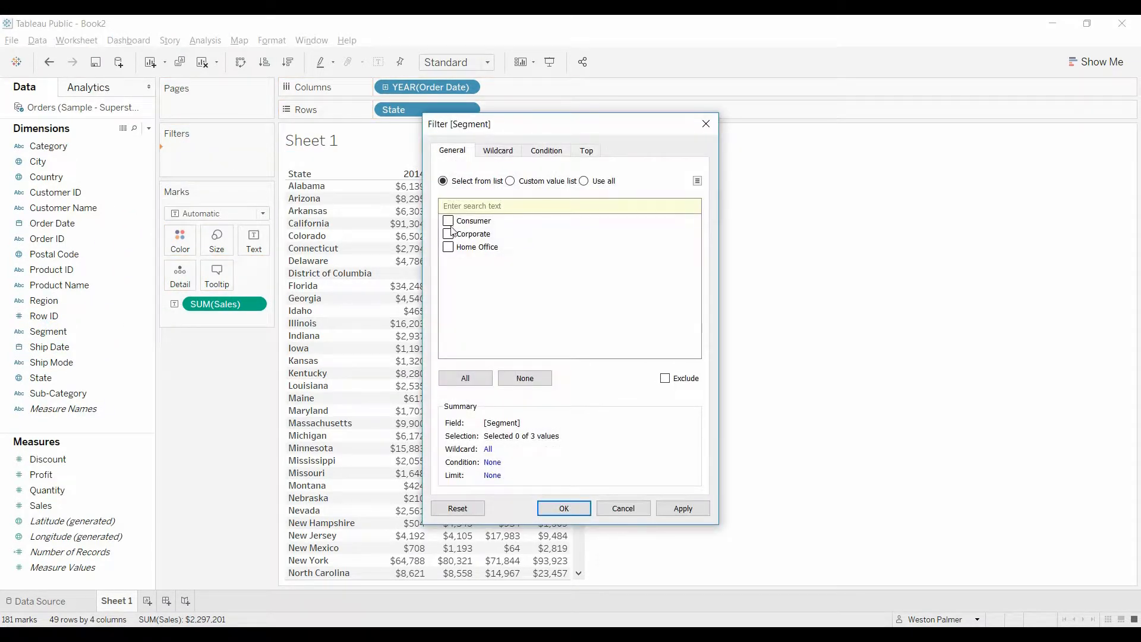
pyautogui.click(465, 378)
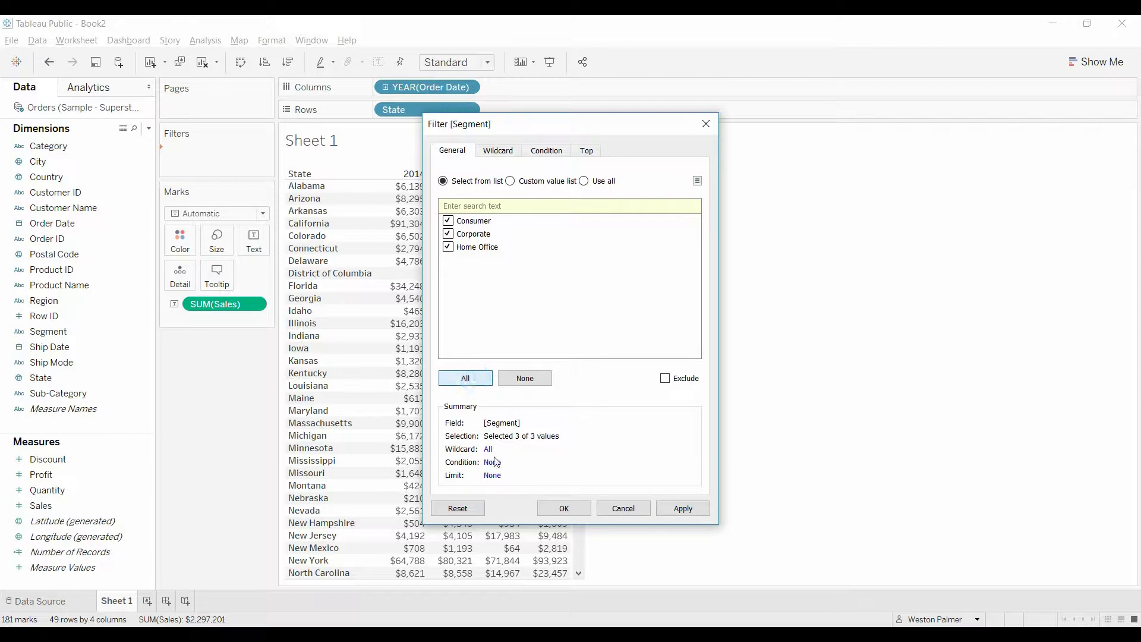
pyautogui.click(564, 509)
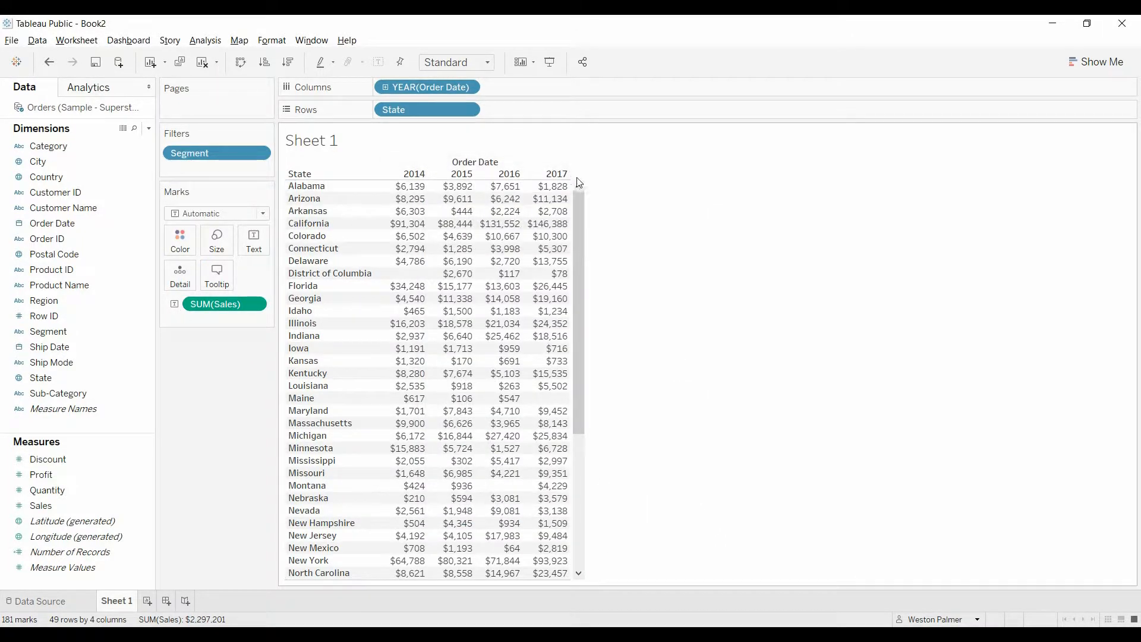
# Show row Grand Totals and aggregate the Grand Total column as Average
pyautogui.click(204, 41)
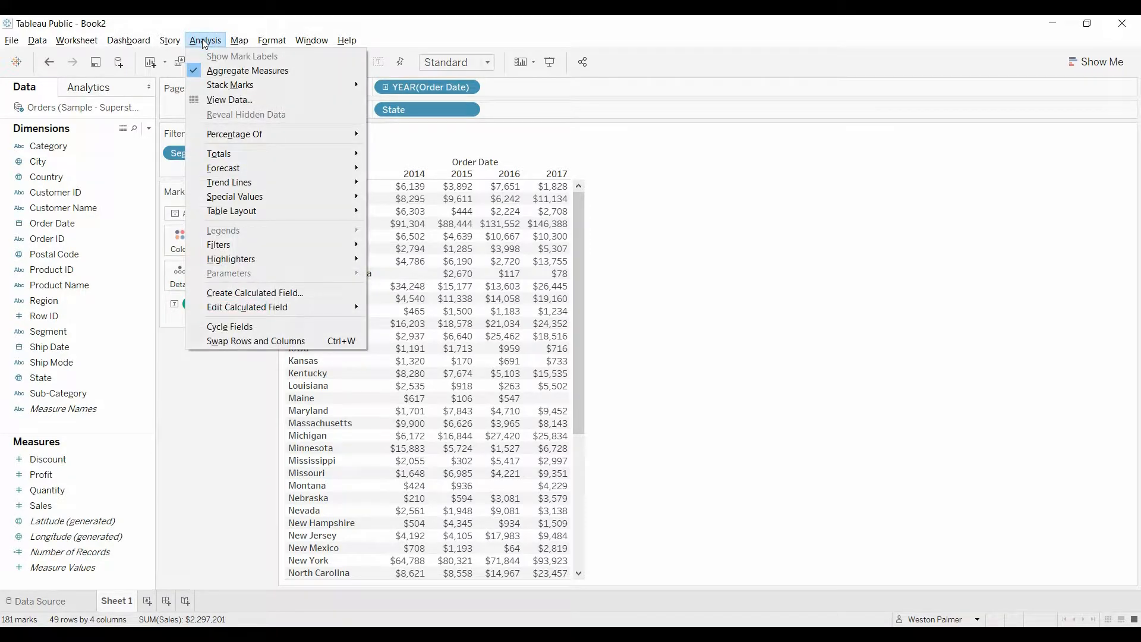
pyautogui.moveTo(219, 153)
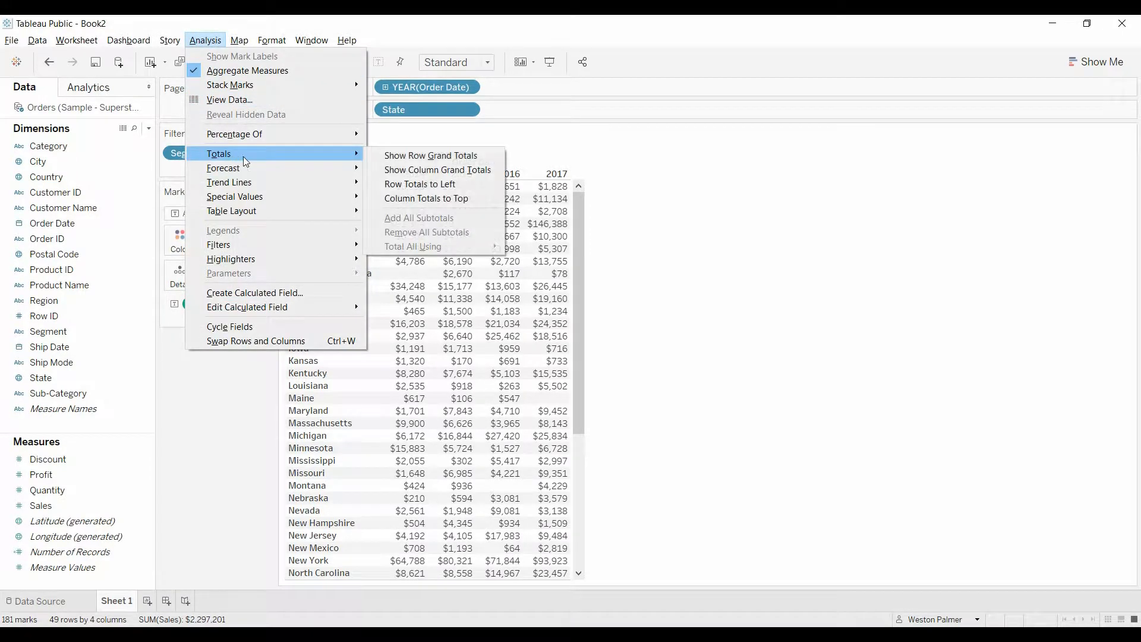
pyautogui.click(463, 156)
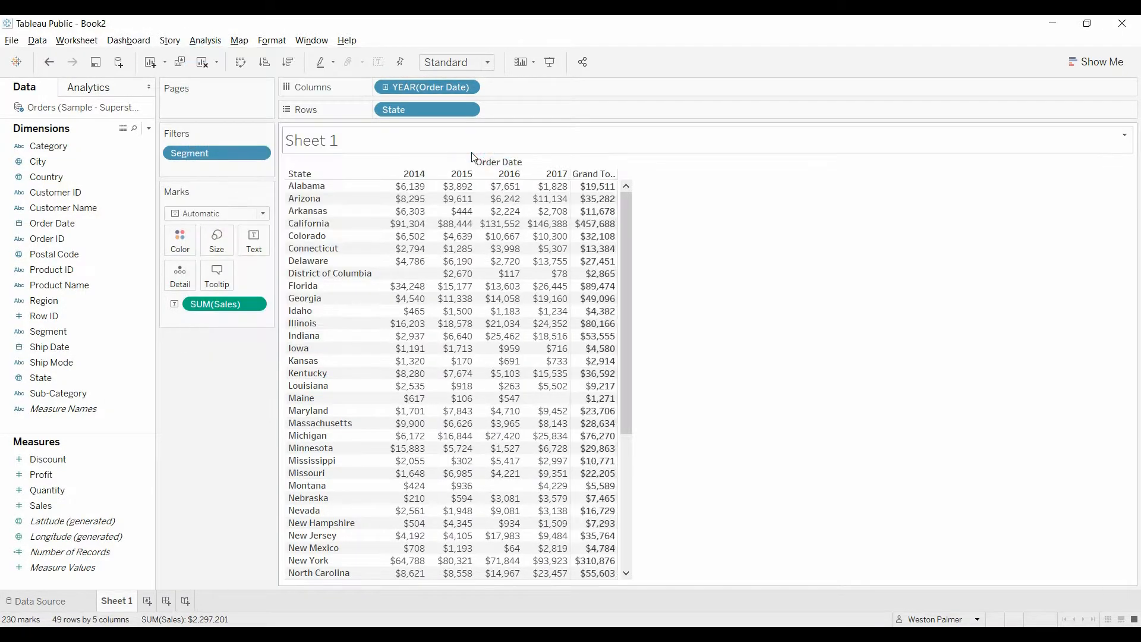
pyautogui.click(593, 174)
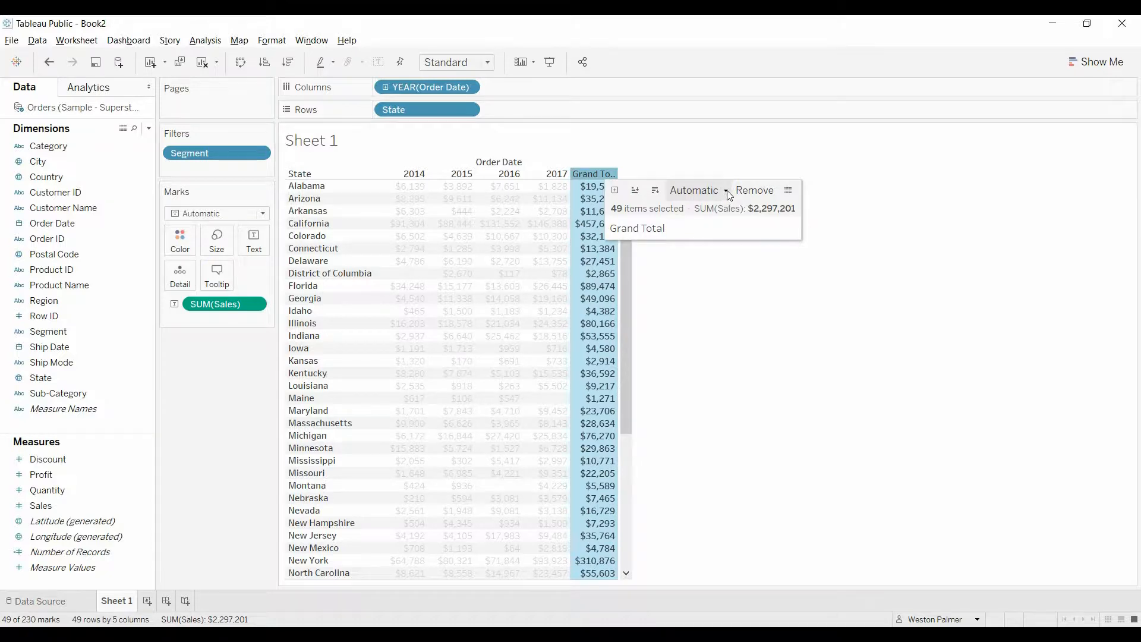
pyautogui.click(725, 191)
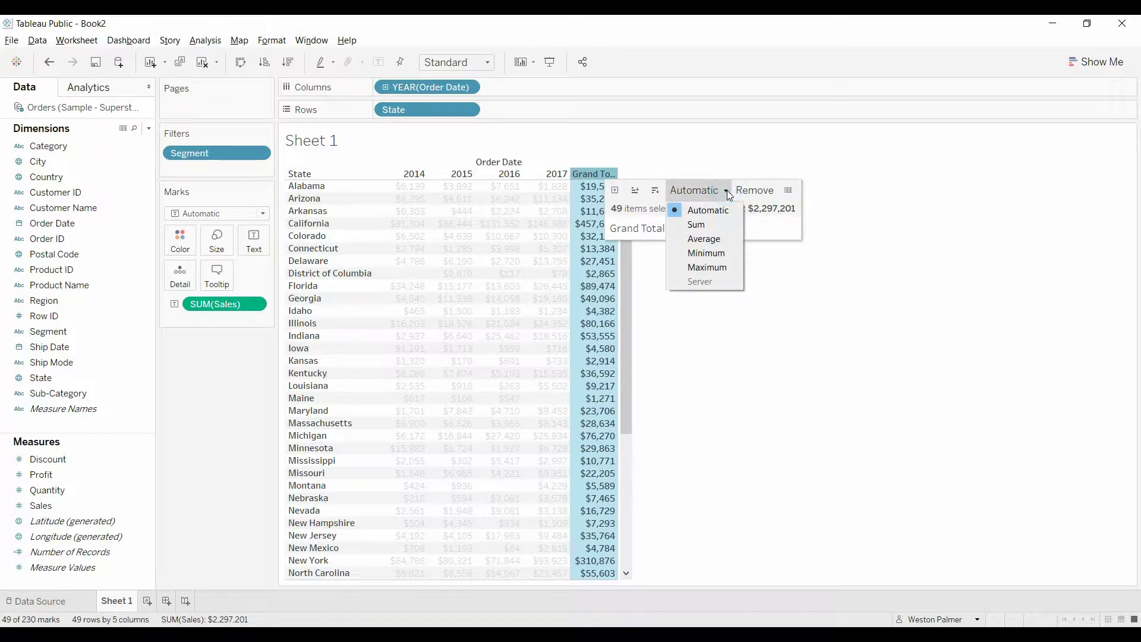
pyautogui.click(705, 239)
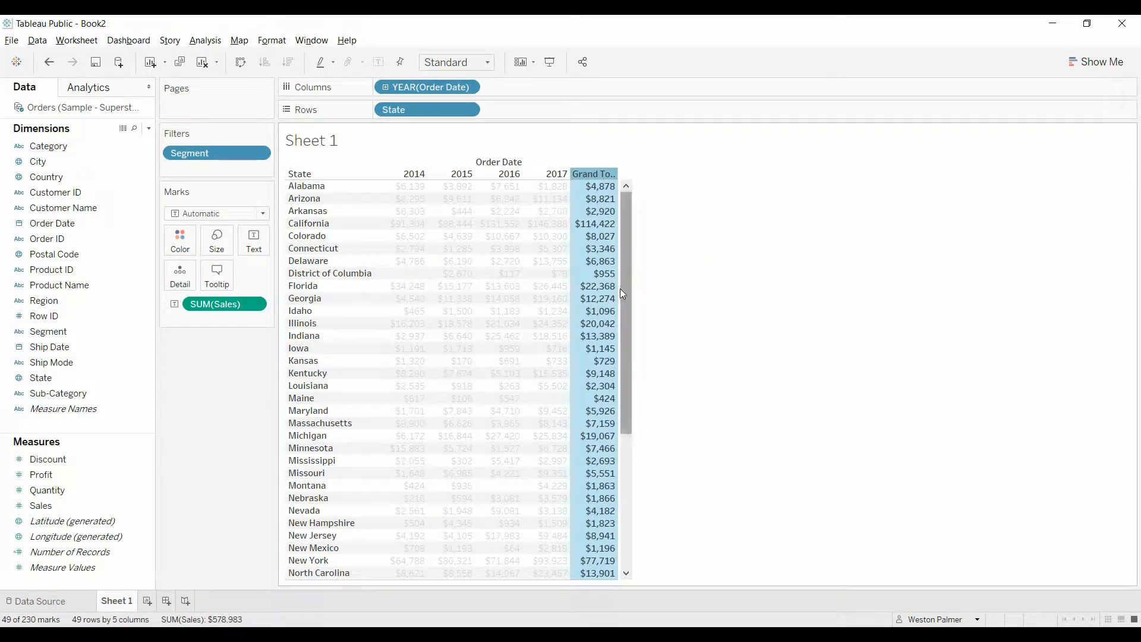
pyautogui.click(678, 277)
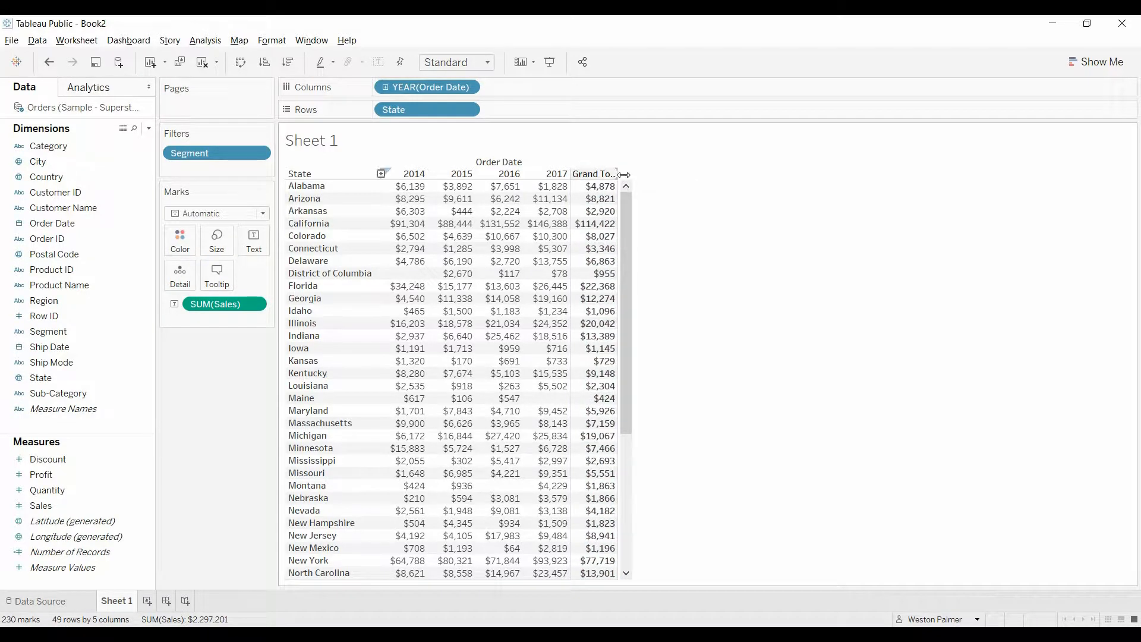
# Widen the table columns and show the Segment filter control beside the table
pyautogui.moveTo(620, 173); pyautogui.dragTo(678, 179)
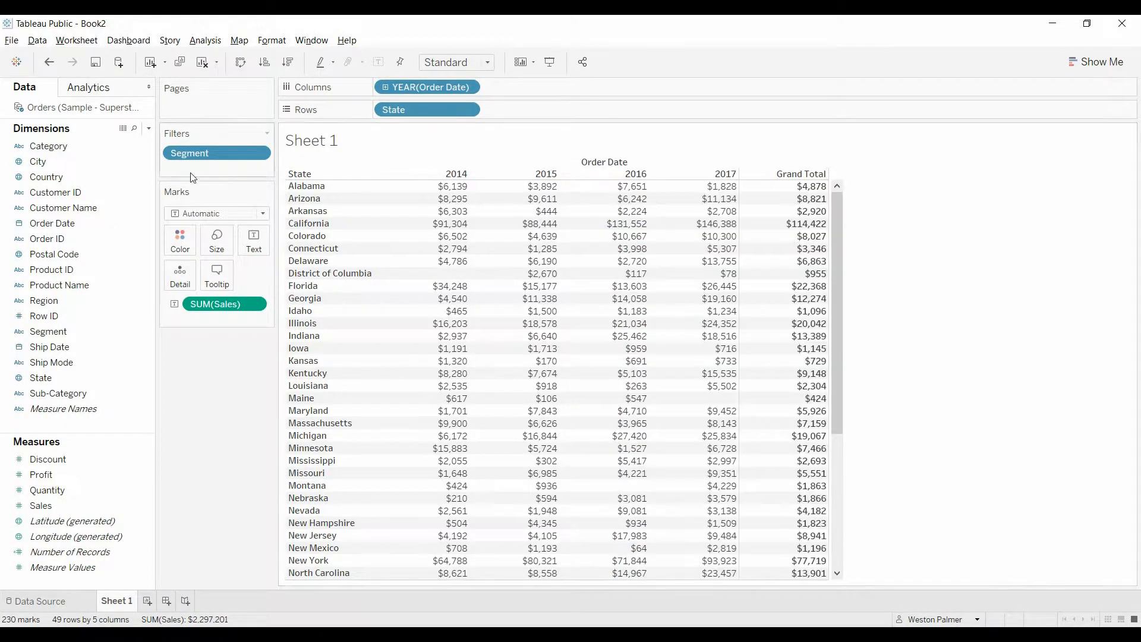
pyautogui.doubleClick(210, 158)
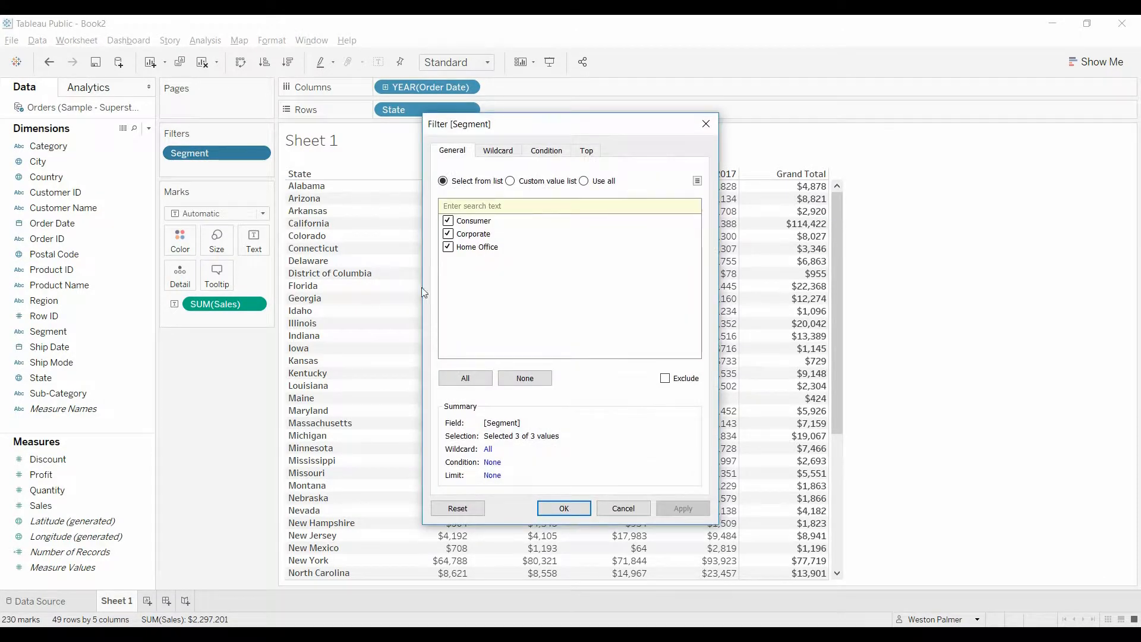
pyautogui.click(624, 508)
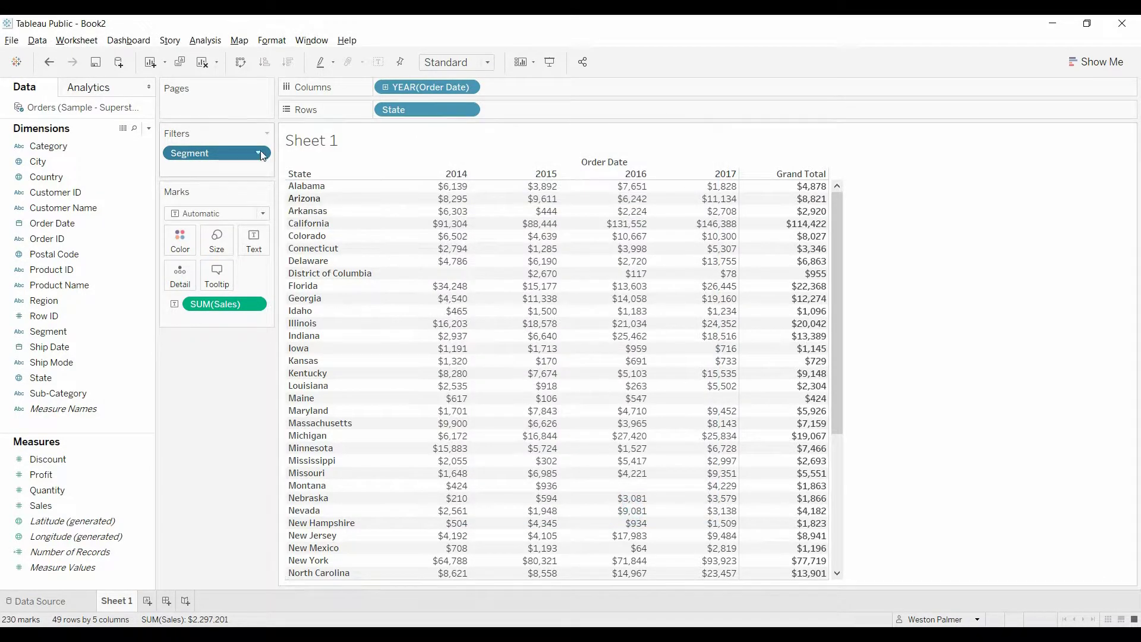
pyautogui.rightClick(221, 158)
pyautogui.click(263, 186)
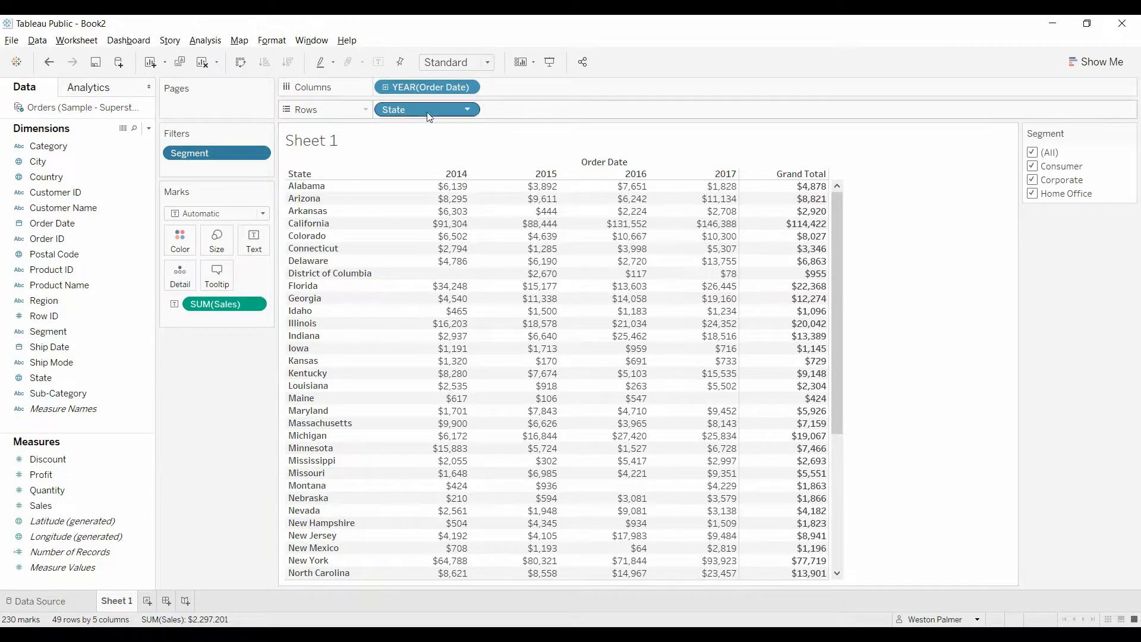
# Sort State by field, ascending on SUM(Sales)
pyautogui.click(467, 108)
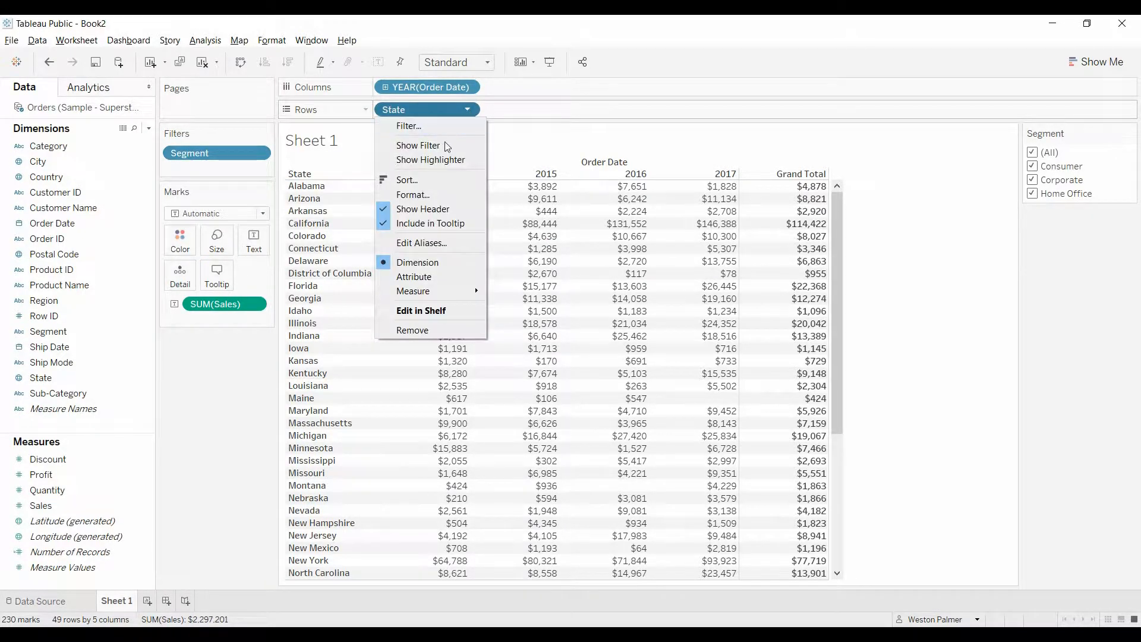
pyautogui.click(428, 185)
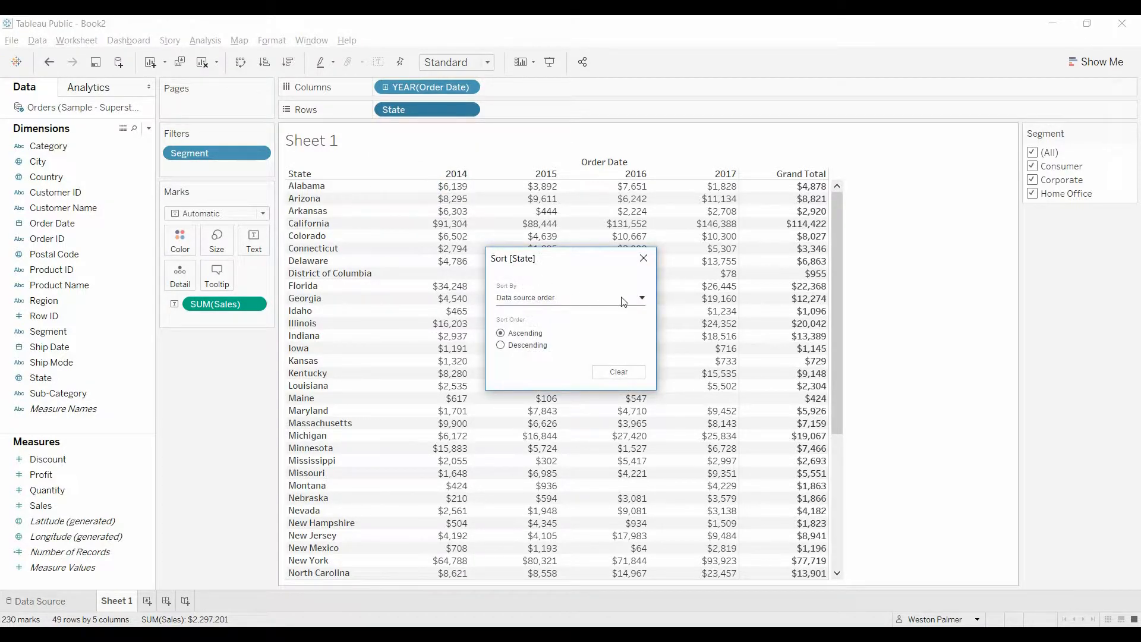
pyautogui.click(642, 300)
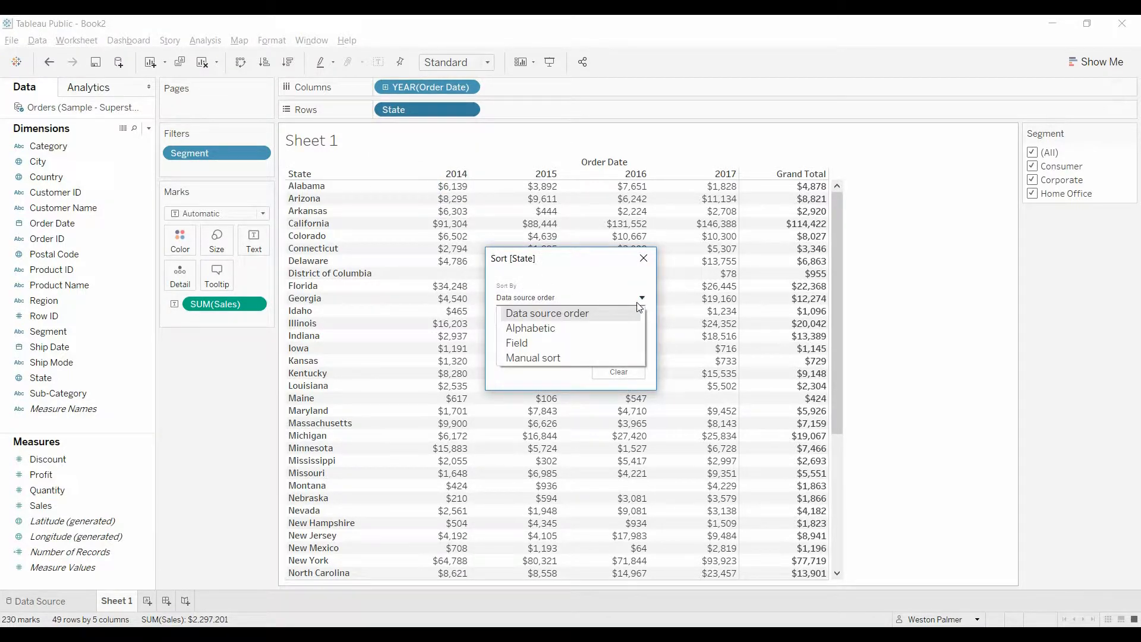
pyautogui.click(553, 344)
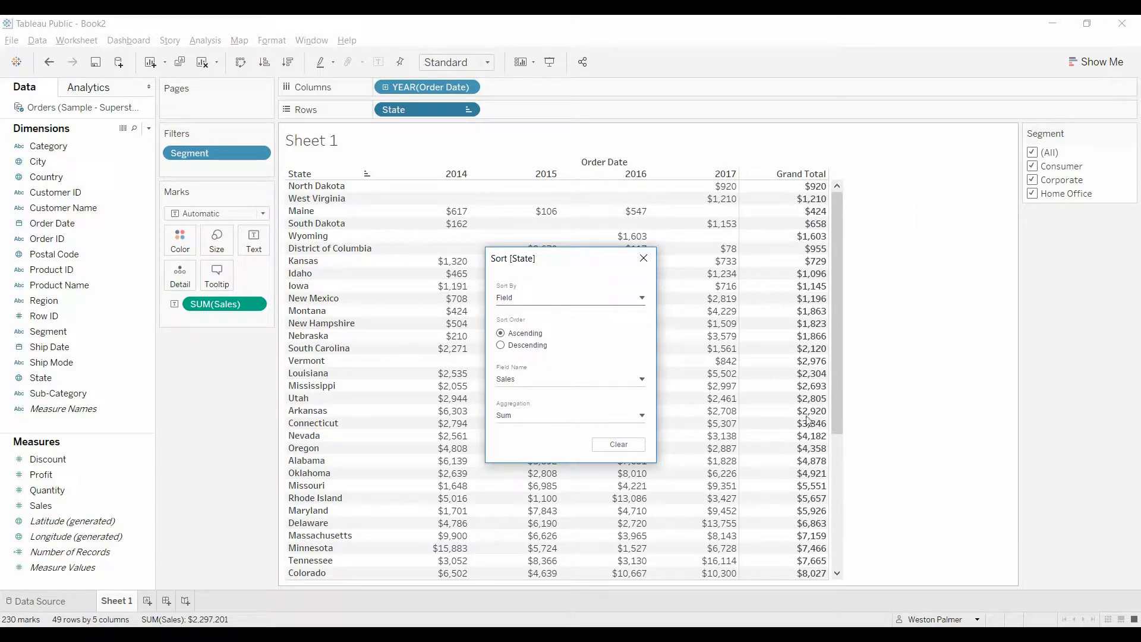
pyautogui.click(643, 380)
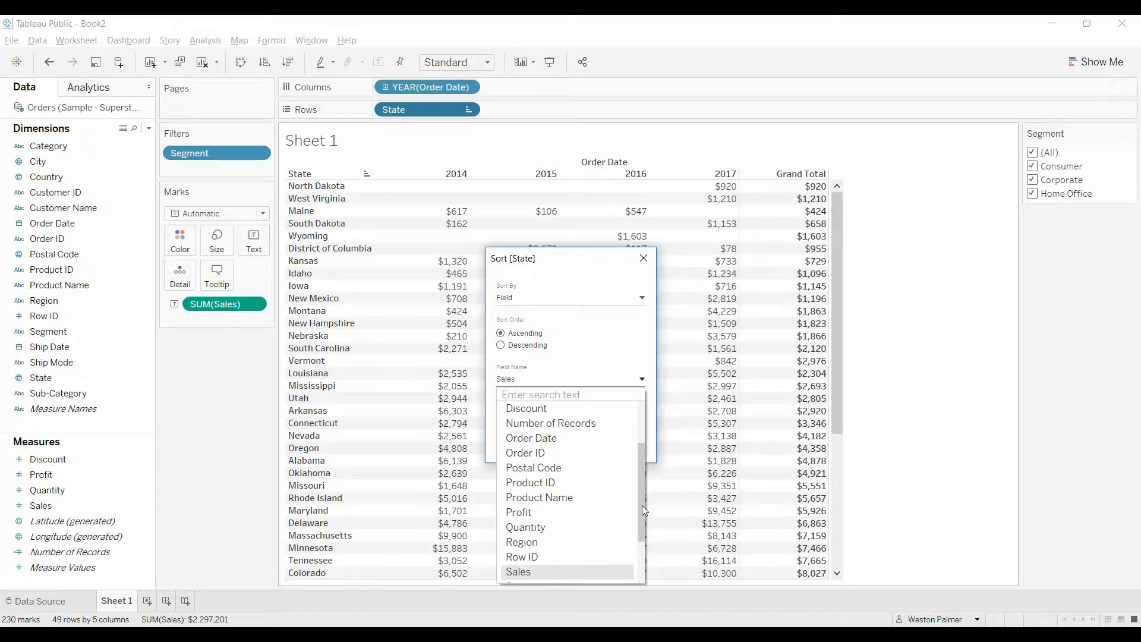
pyautogui.moveTo(642, 506)
pyautogui.mouseDown()
pyautogui.moveTo(643, 572)
pyautogui.moveTo(639, 501)
pyautogui.moveTo(642, 528)
pyautogui.mouseUp()
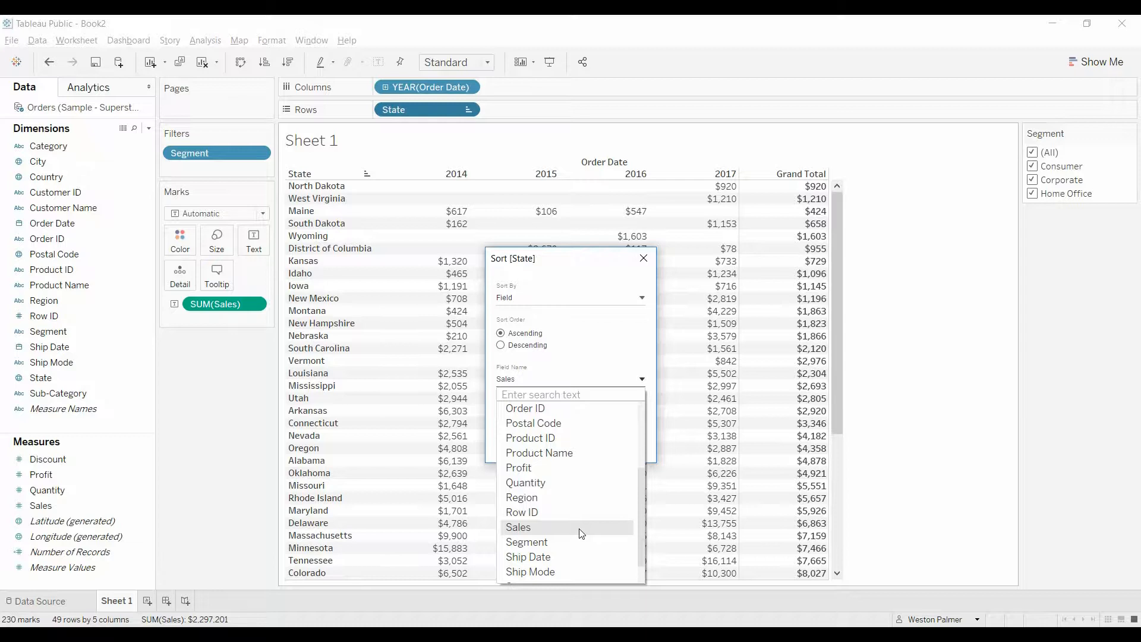
pyautogui.click(611, 264)
pyautogui.click(644, 260)
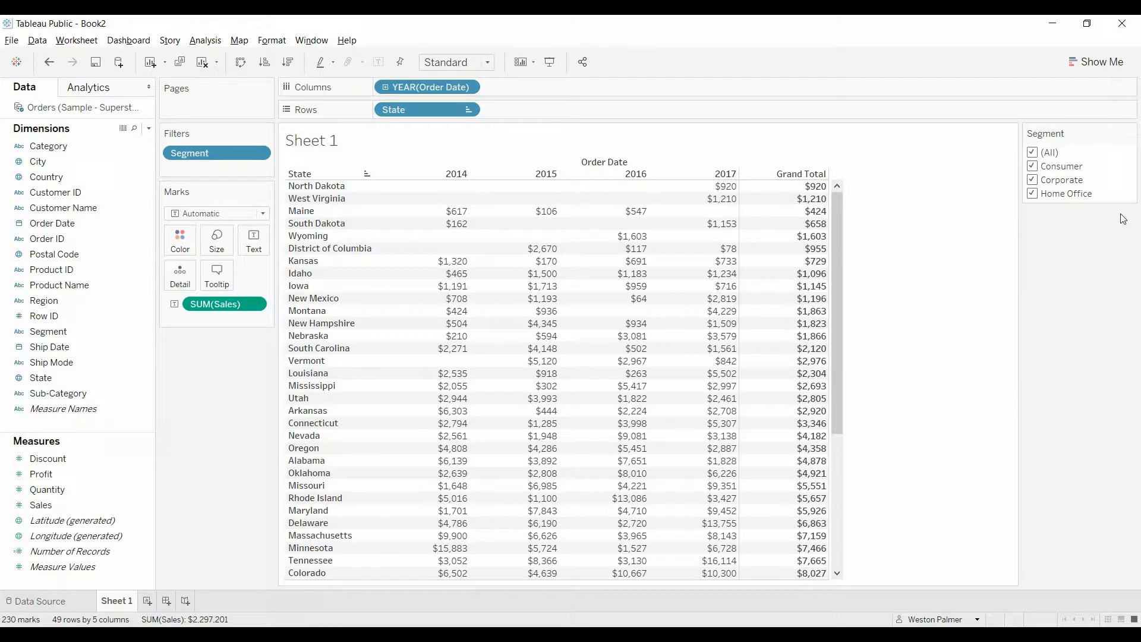
# Create calculated field Avg Annual Sales with avg({Fixed Year([Order Date]),State:sum([Sales])})
pyautogui.click(149, 129)
pyautogui.click(126, 142)
pyautogui.moveTo(546, 423)
pyautogui.write('An')
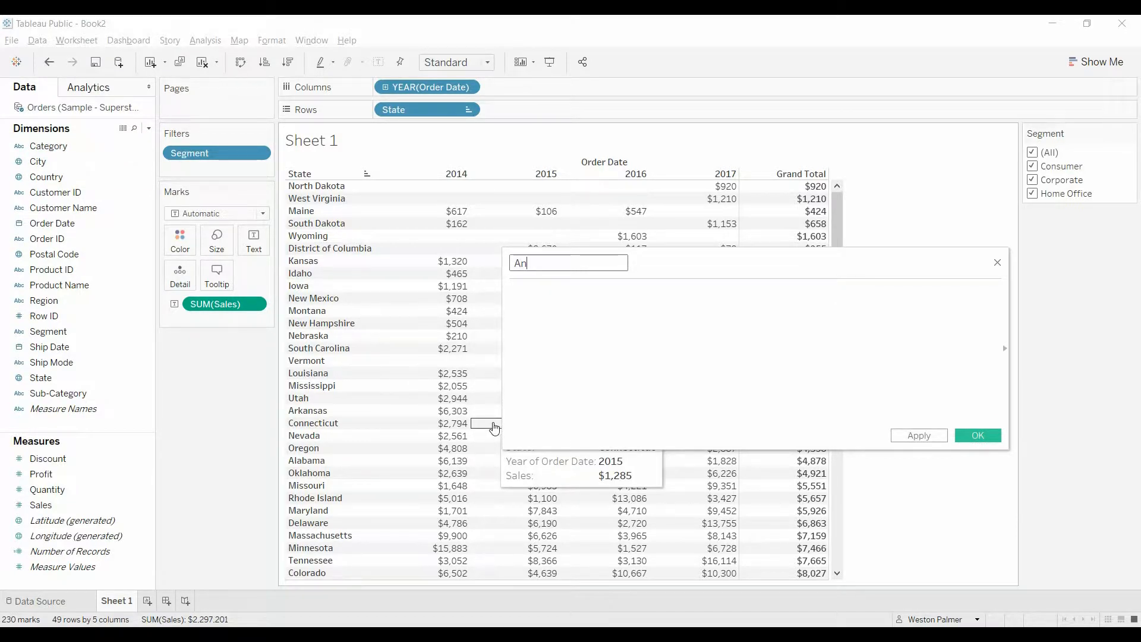
pyautogui.write('jnua')
pyautogui.click(614, 323)
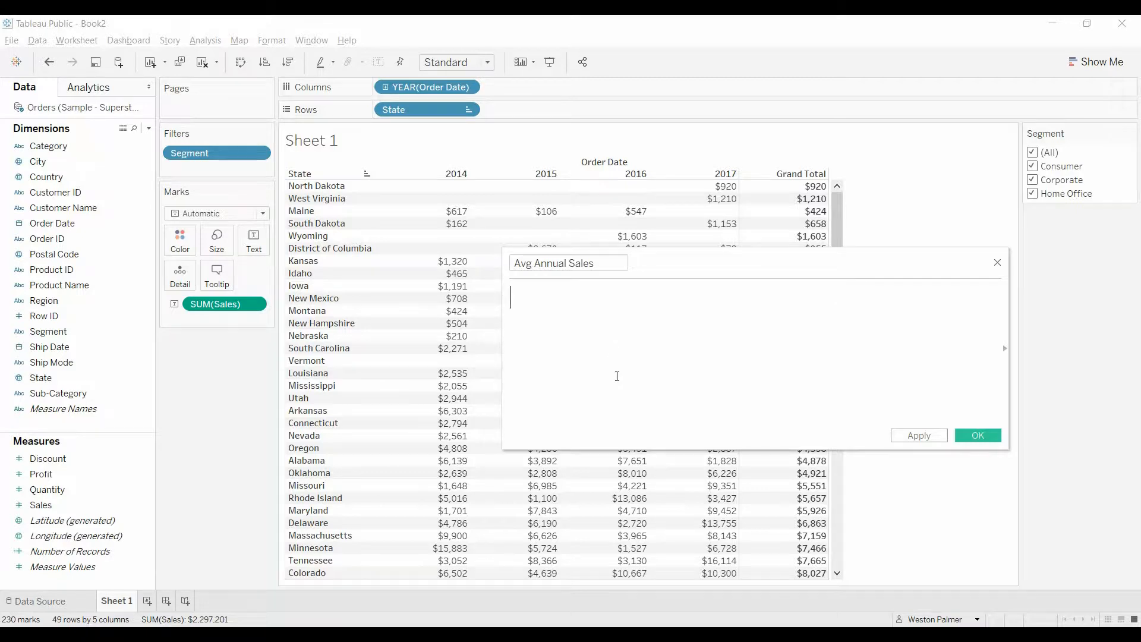
pyautogui.write('{Fix')
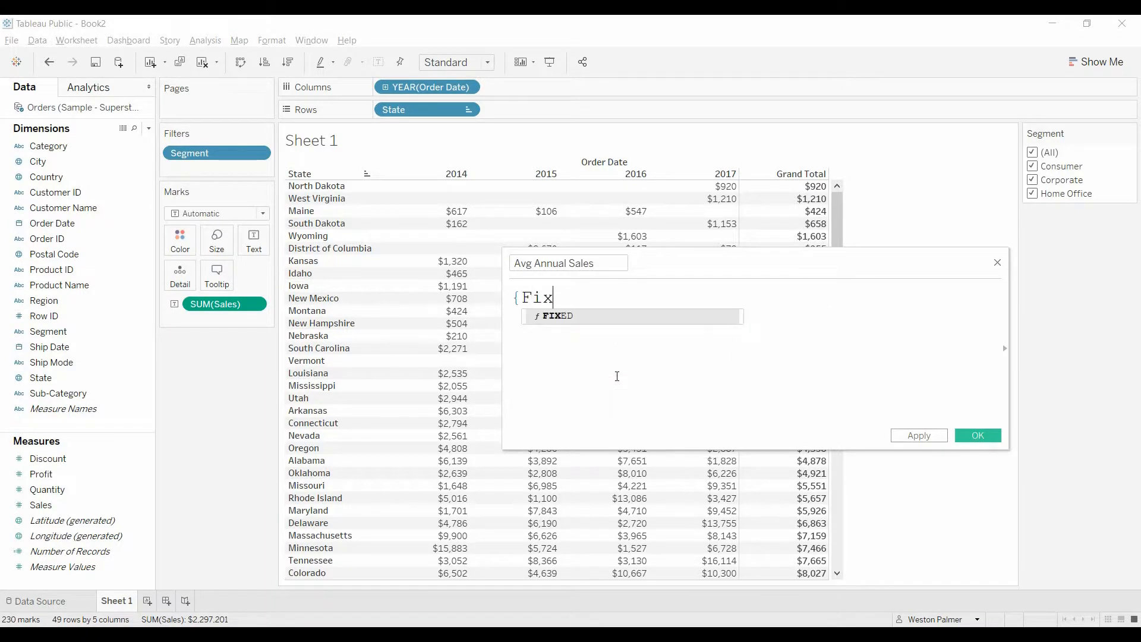
pyautogui.write('ed')
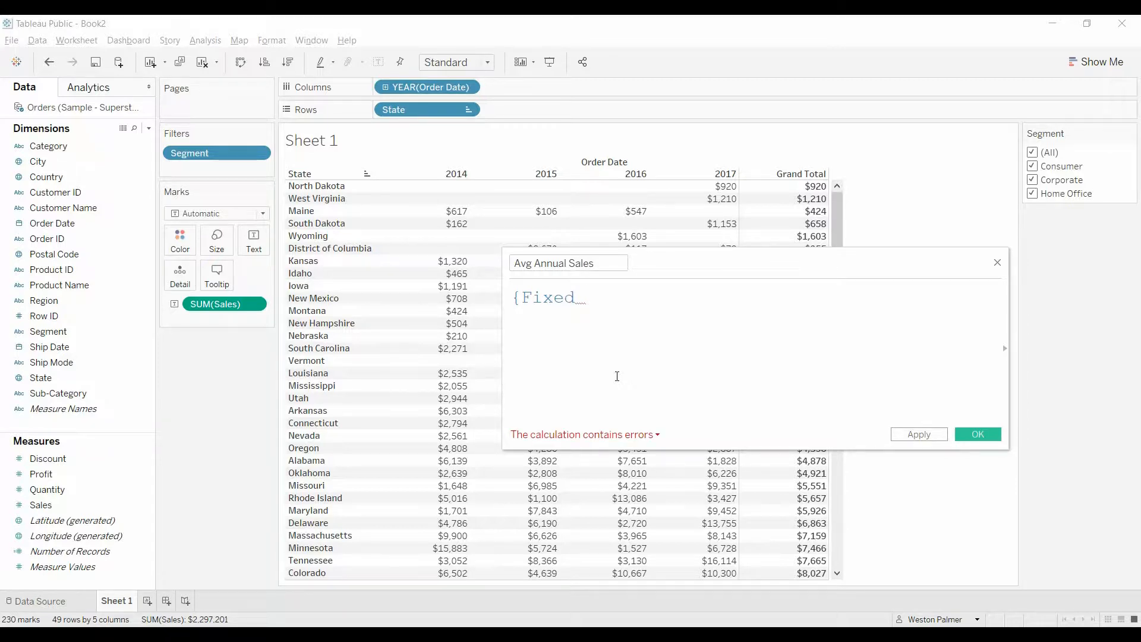
pyautogui.write(' Year(order')
pyautogui.press('Return')
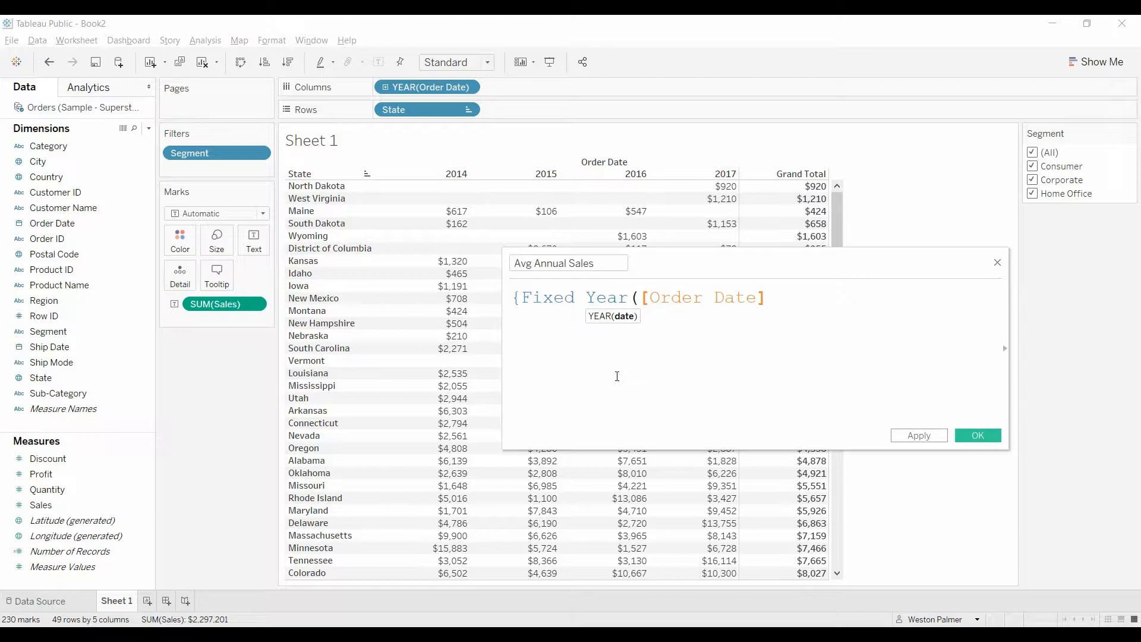
pyautogui.write(')')
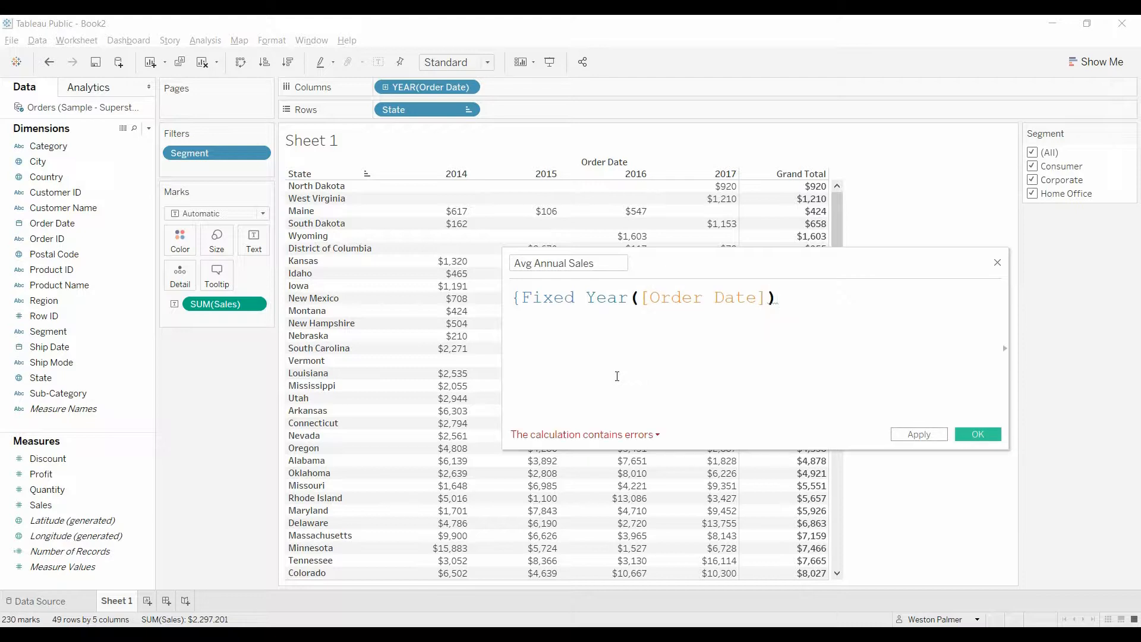
pyautogui.write(',State:')
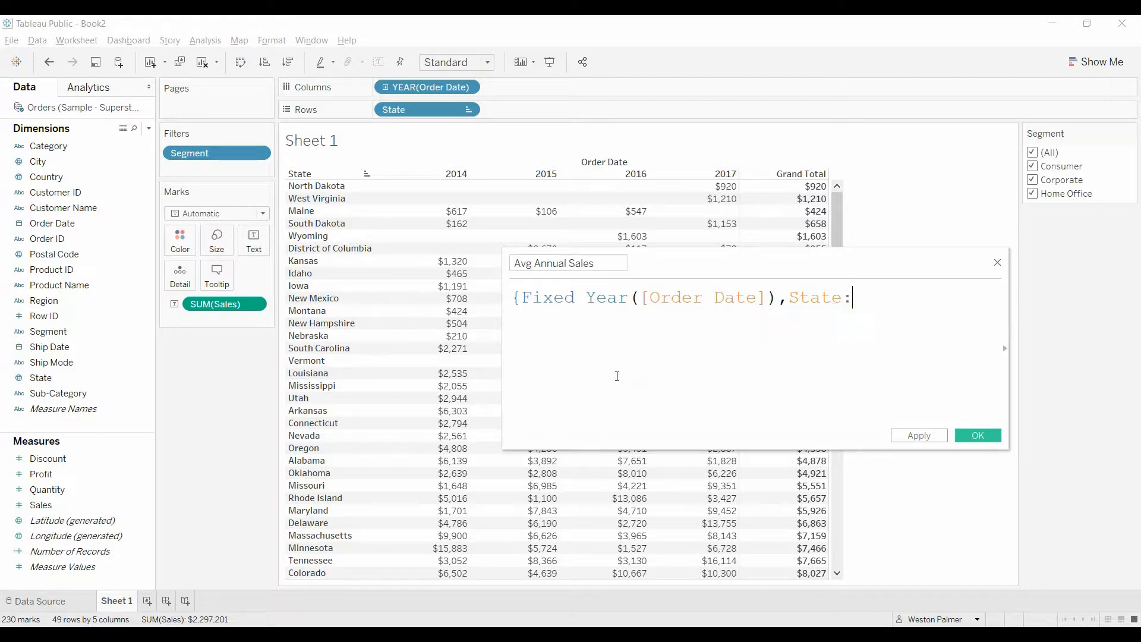
pyautogui.write('sum([sales]')
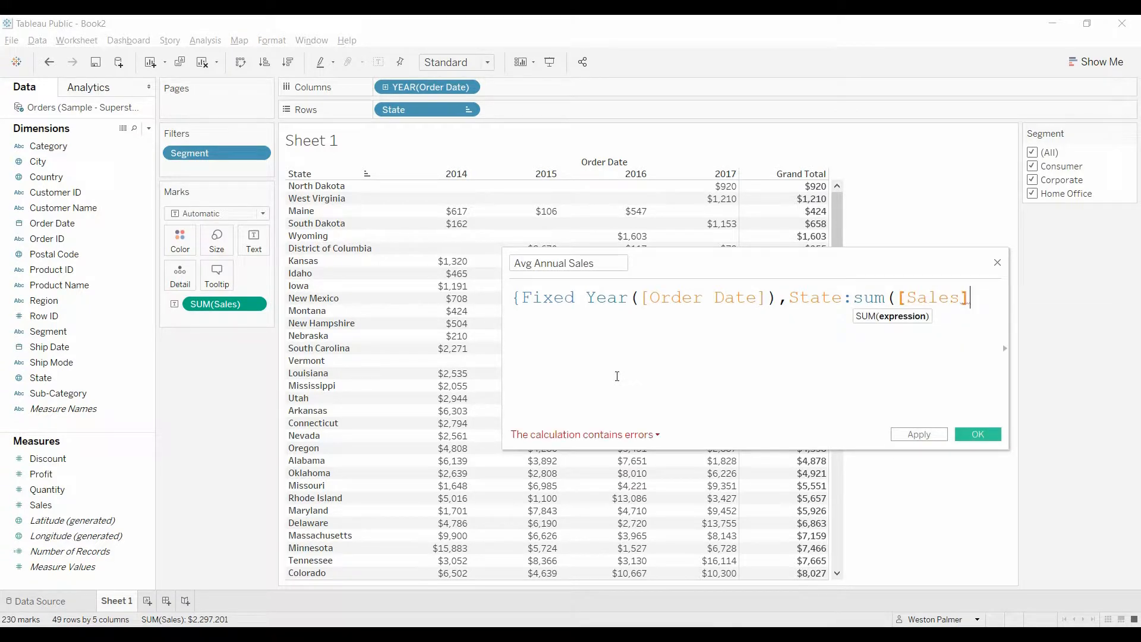
pyautogui.write(')')
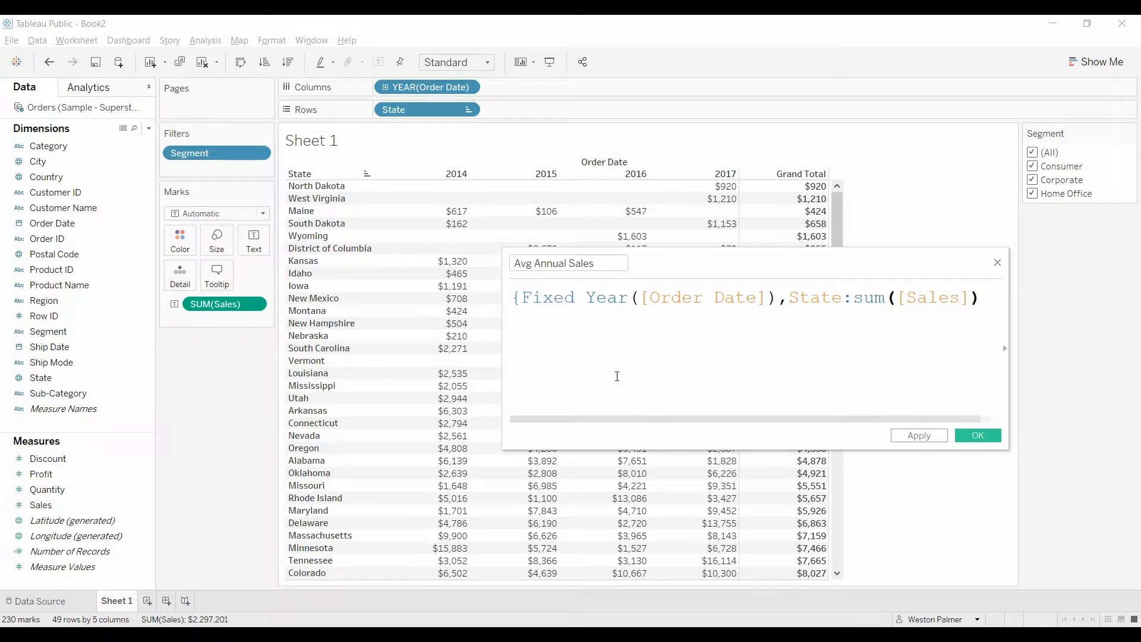
pyautogui.write('})')
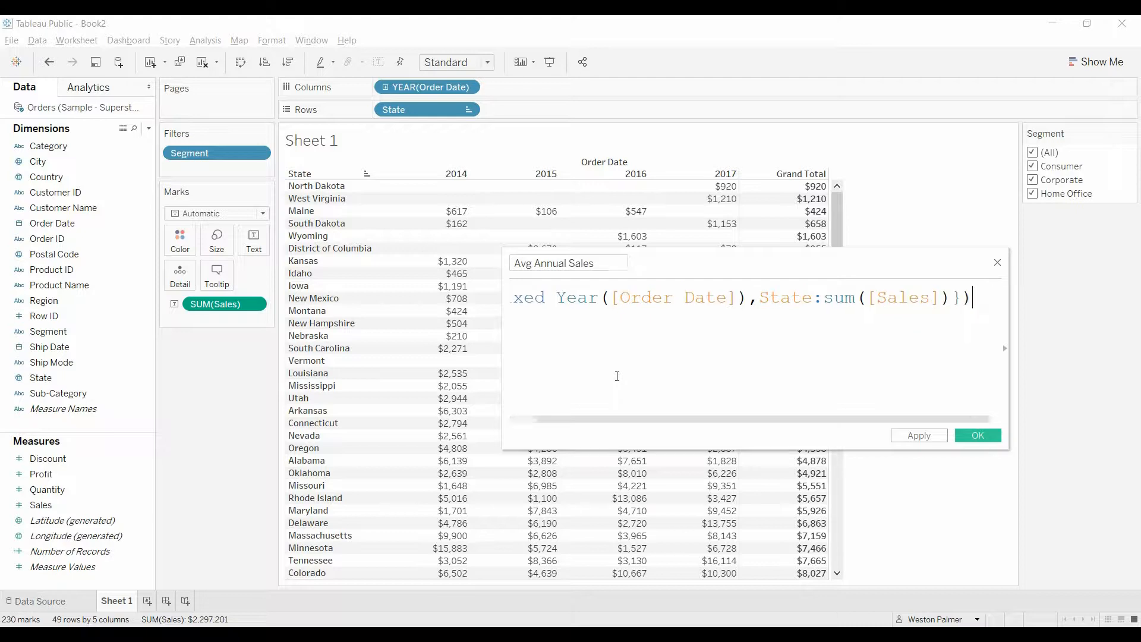
# Enlarge the formula area to review the expression and save the calculation
pyautogui.moveTo(624, 419); pyautogui.dragTo(601, 420)
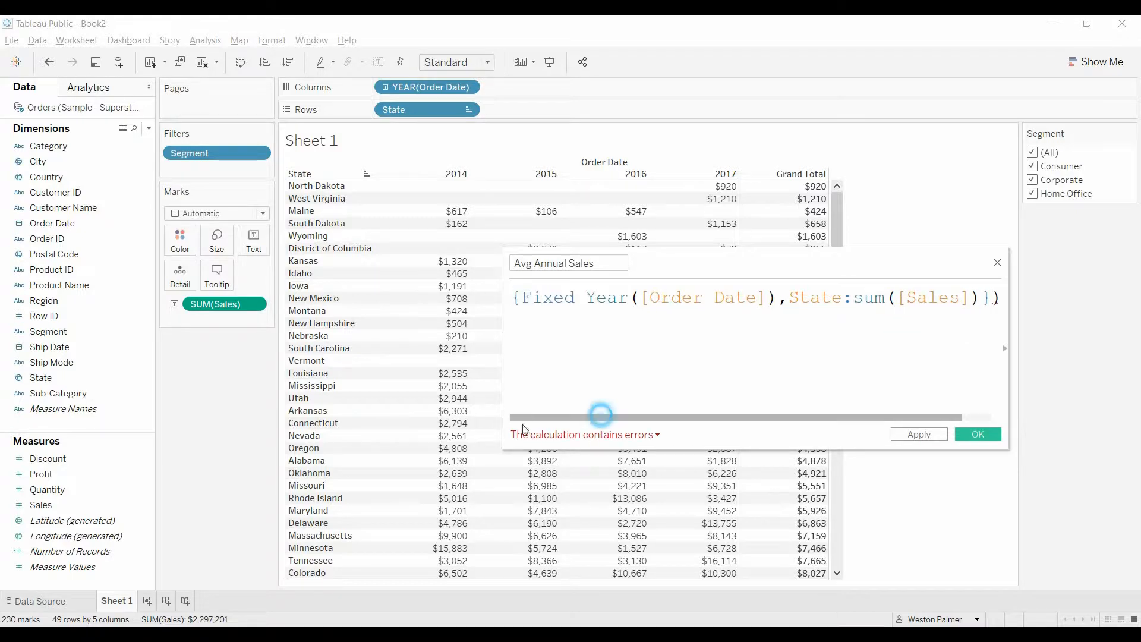
pyautogui.moveTo(506, 386); pyautogui.dragTo(374, 387)
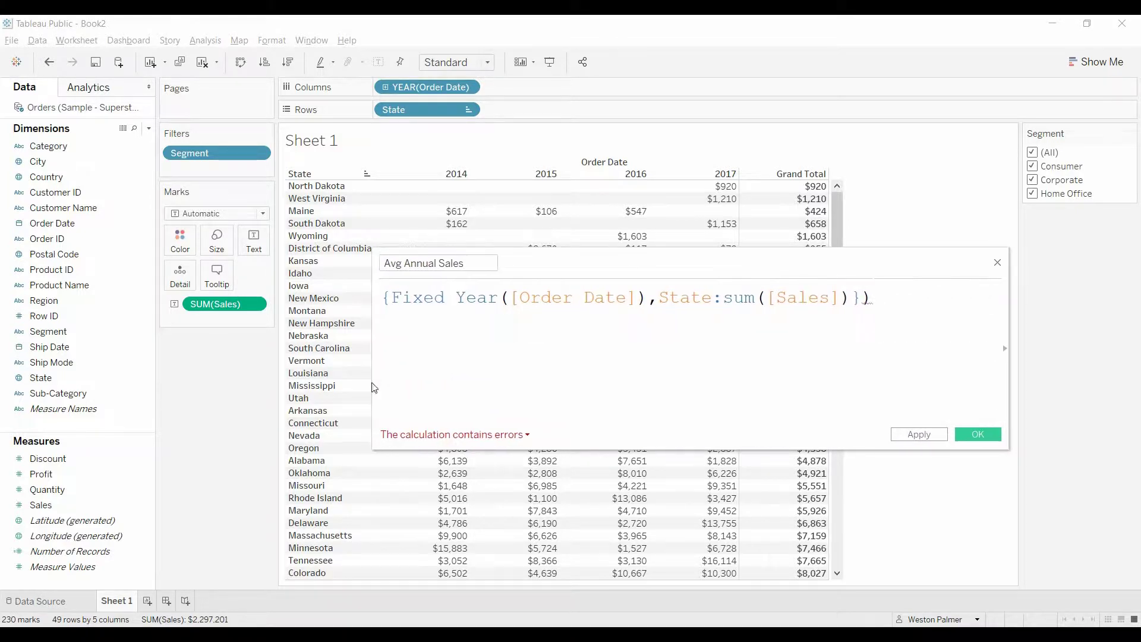
pyautogui.click(387, 298)
pyautogui.write('avg')
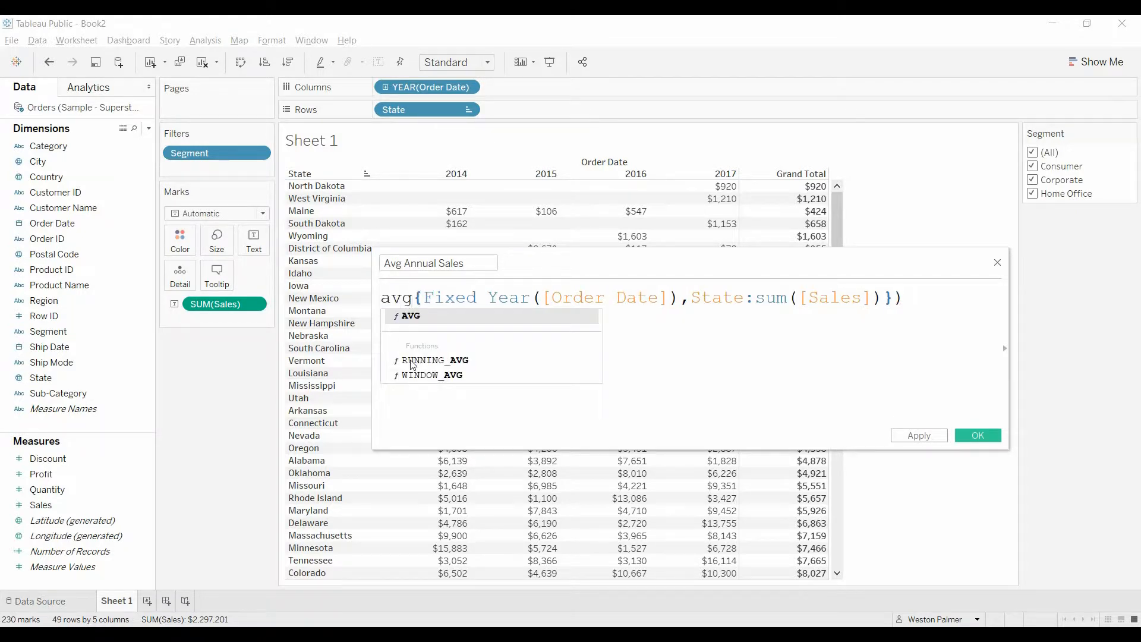
pyautogui.write('(')
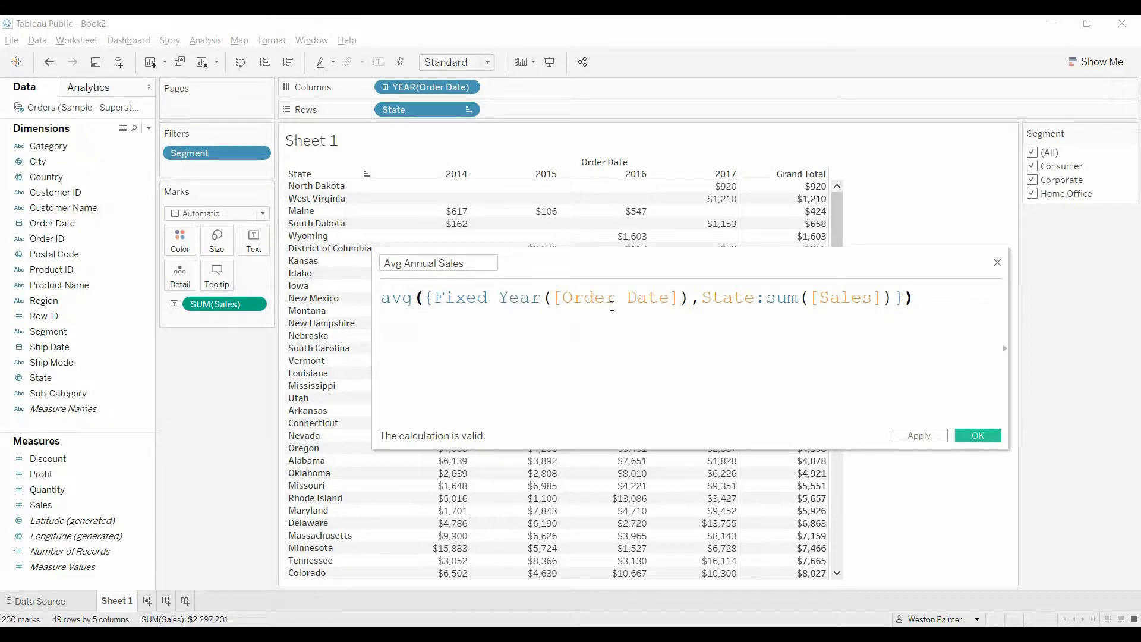
pyautogui.click(981, 439)
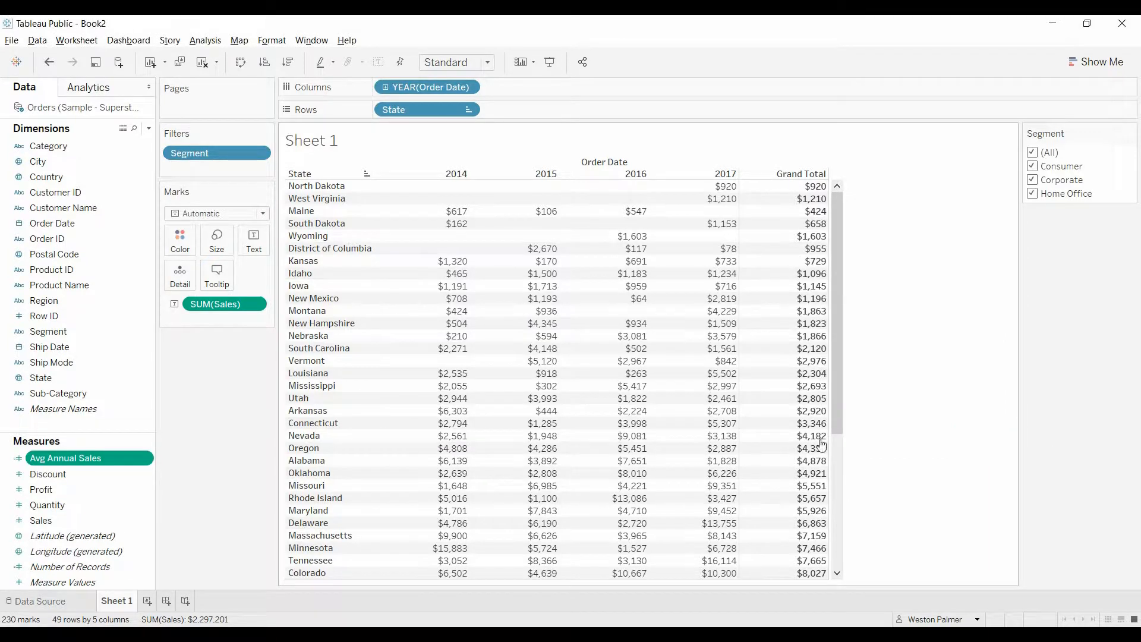
# Duplicate Sheet 1 and show Avg Annual Sales as the table's text values
pyautogui.rightClick(127, 604)
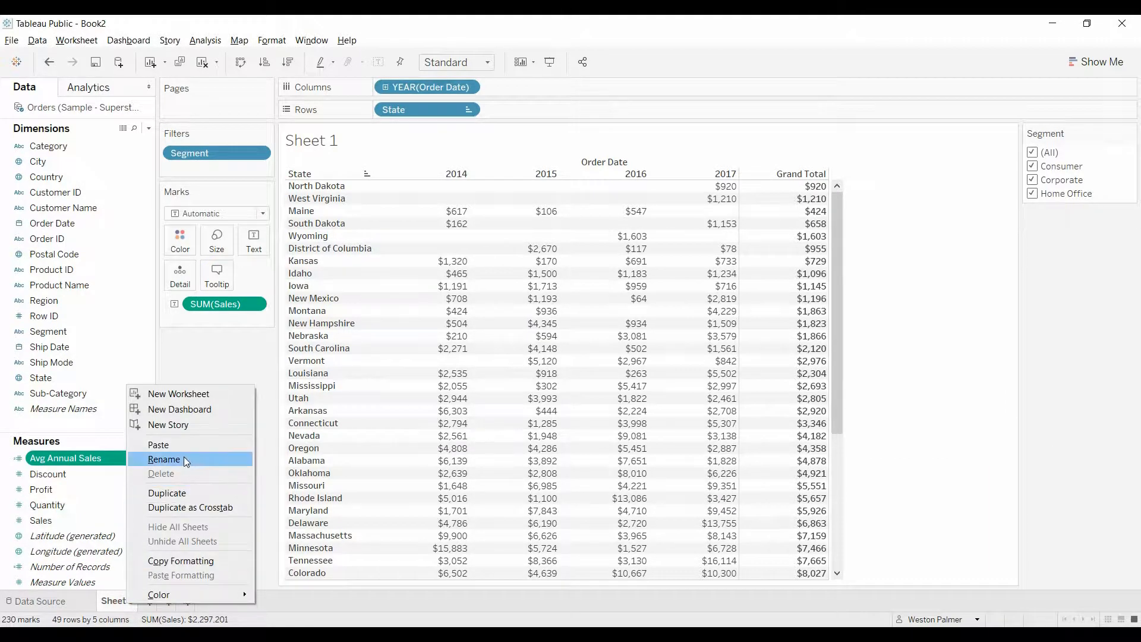
pyautogui.click(200, 493)
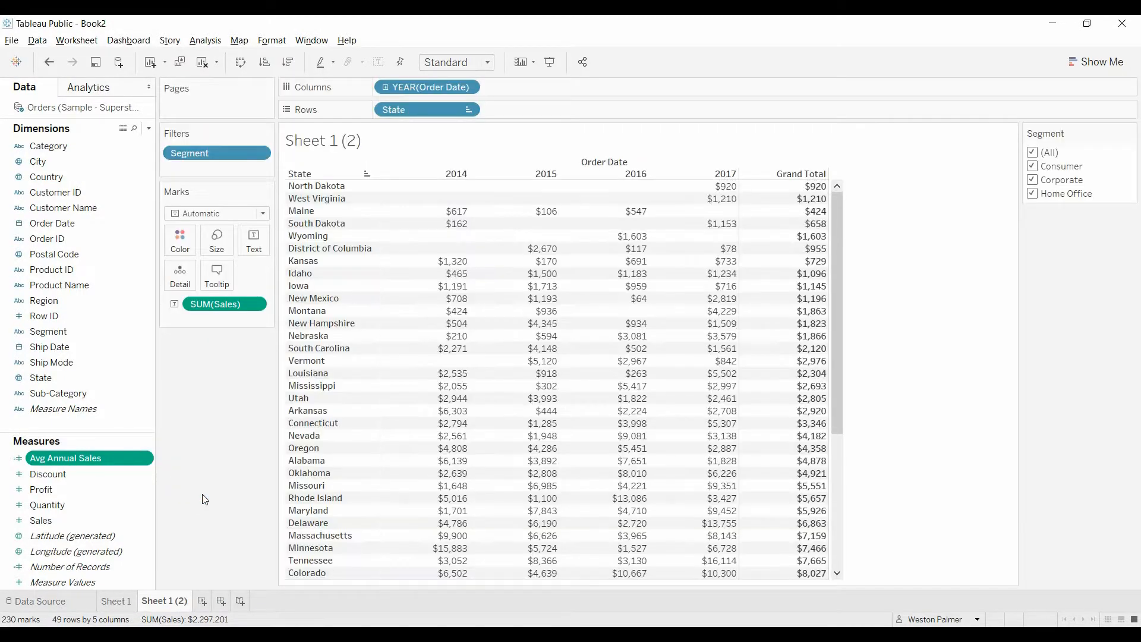
pyautogui.moveTo(80, 459)
pyautogui.moveTo(77, 461)
pyautogui.mouseDown()
pyautogui.moveTo(221, 345)
pyautogui.moveTo(229, 309)
pyautogui.mouseUp()
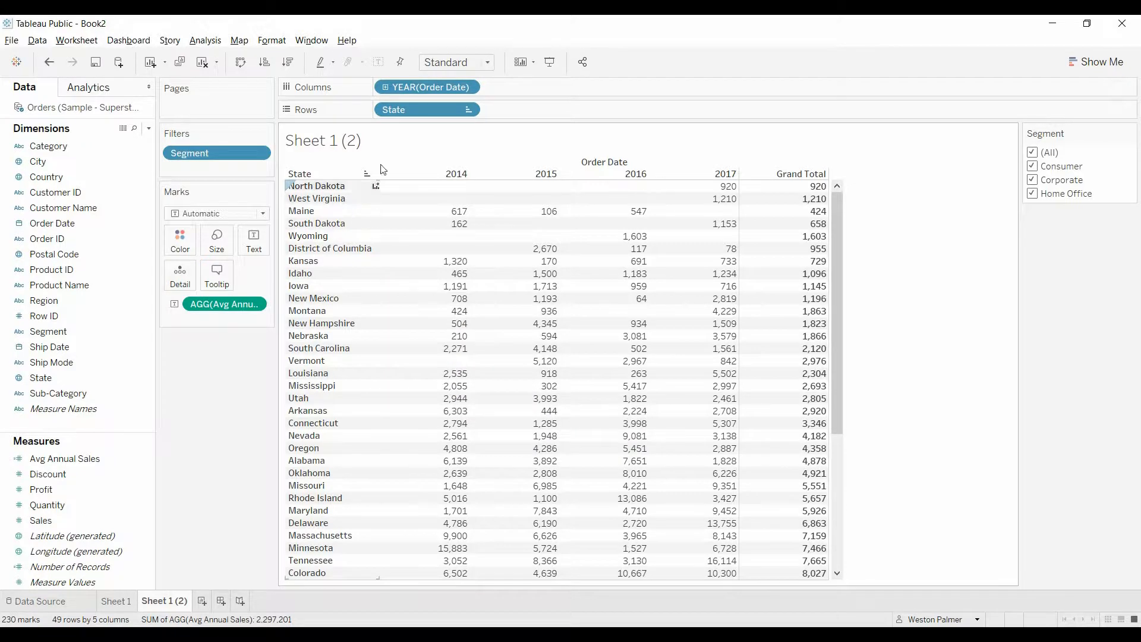
# Apply the Segment filter to Sheet 1 as well and remove YEAR(Order Date) from Columns
pyautogui.click(257, 155)
pyautogui.moveTo(224, 232)
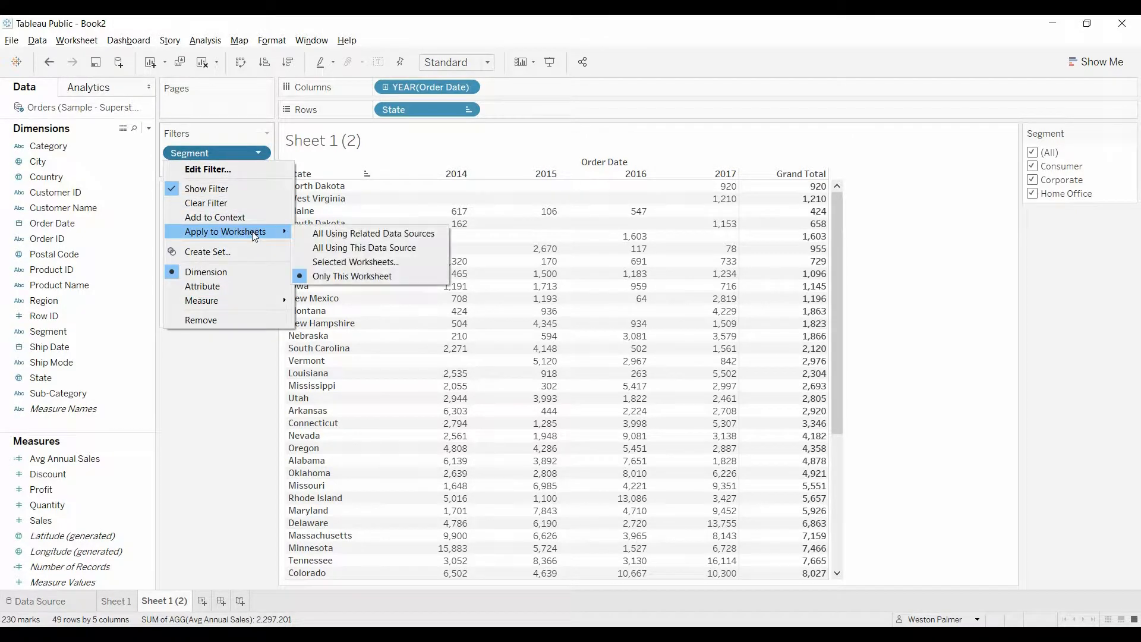
pyautogui.click(355, 261)
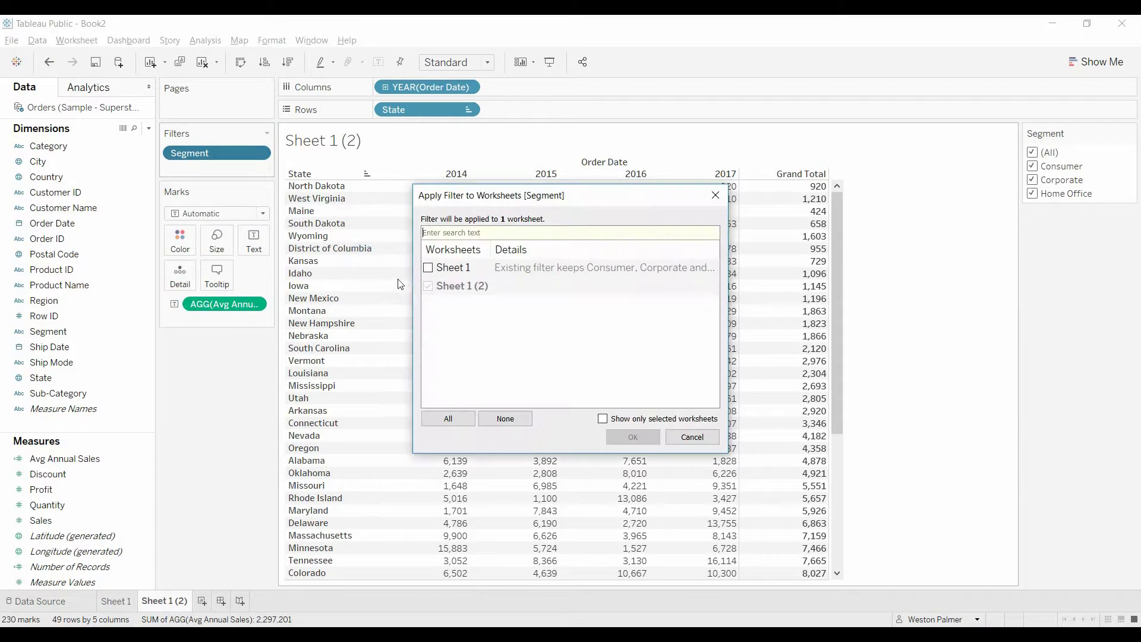
pyautogui.click(428, 268)
pyautogui.click(633, 437)
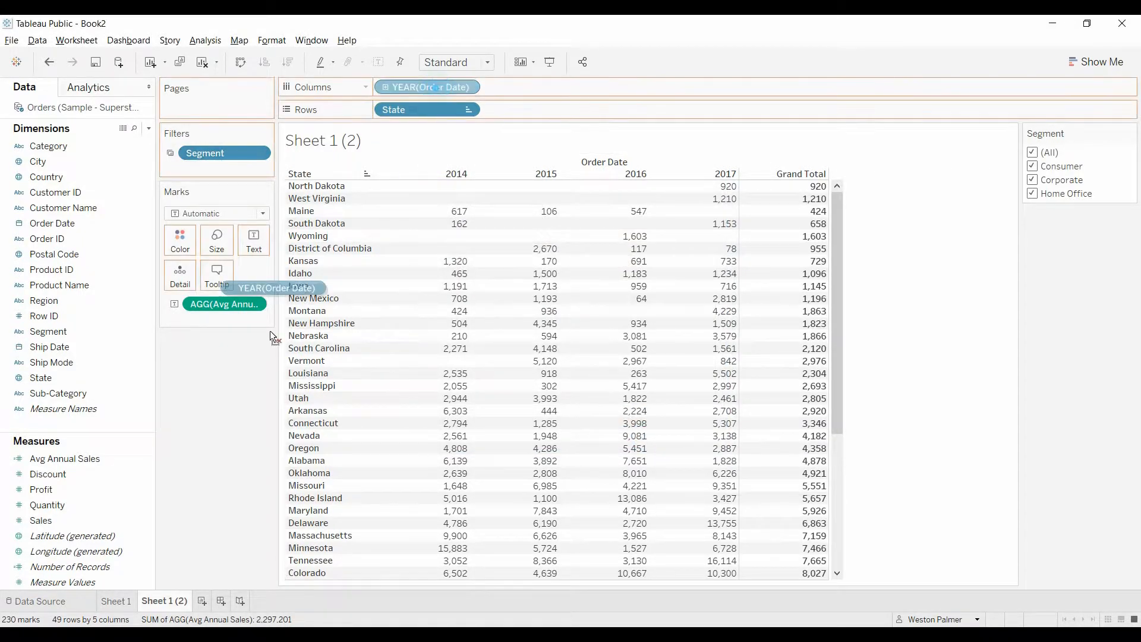
pyautogui.moveTo(270, 330); pyautogui.dragTo(235, 395)
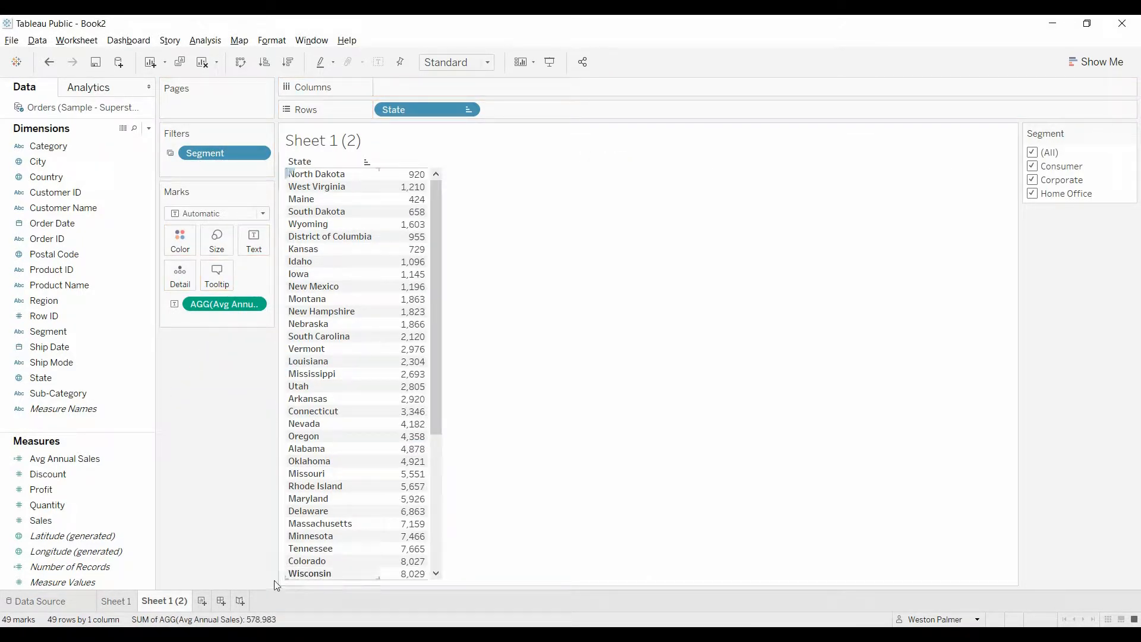
# Start a new dashboard with a horizontal container and Automatic size
pyautogui.click(222, 606)
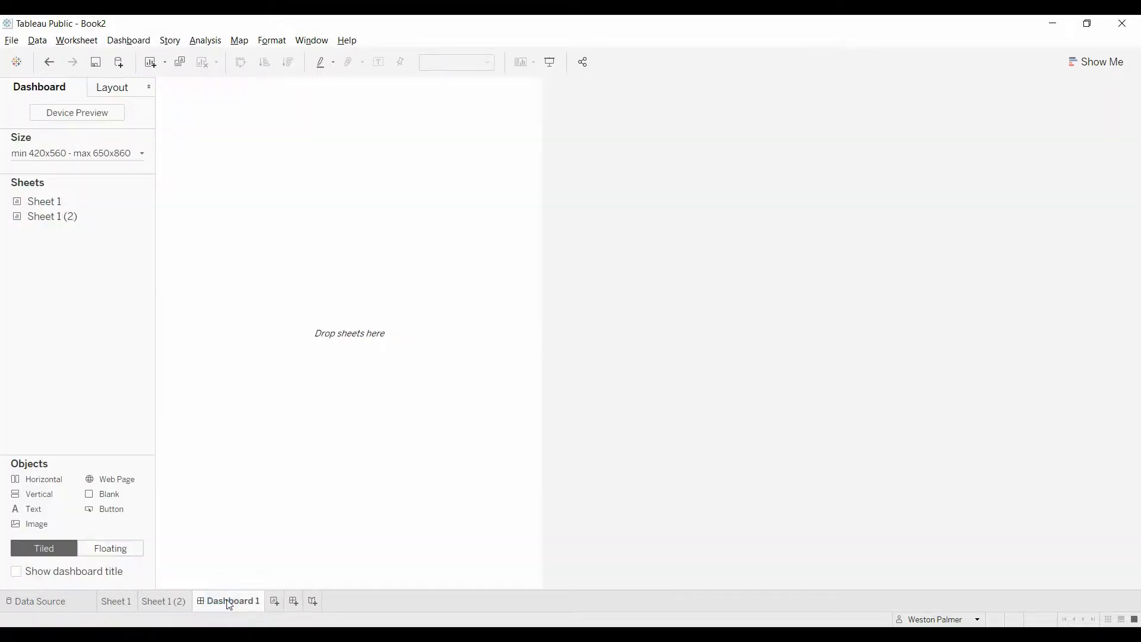
pyautogui.moveTo(51, 484); pyautogui.dragTo(394, 331)
pyautogui.click(142, 154)
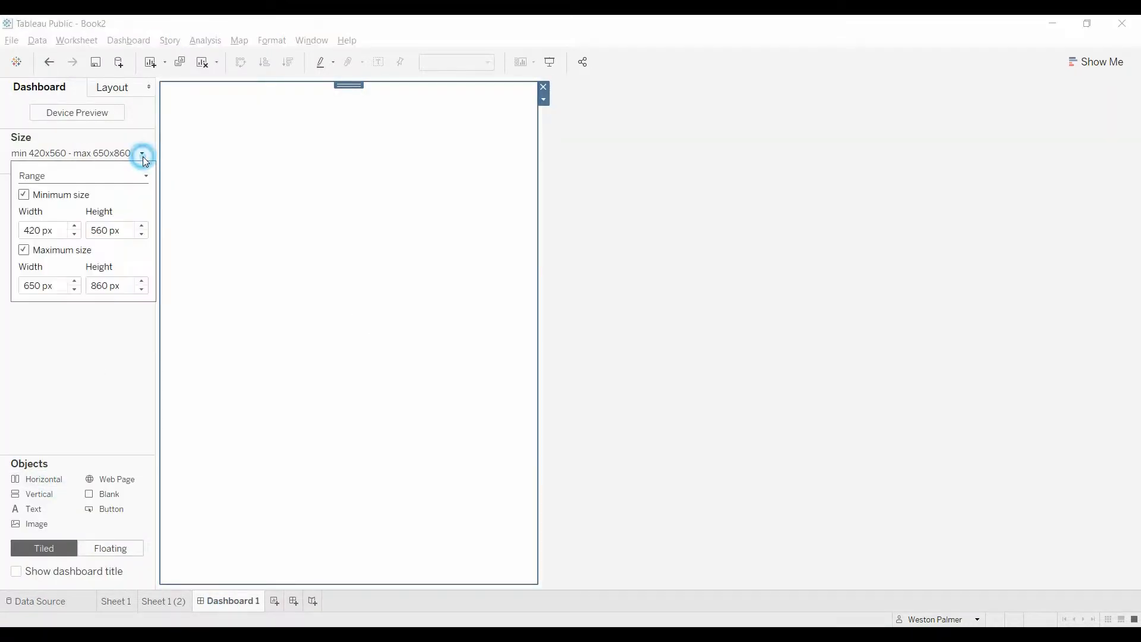
pyautogui.click(146, 176)
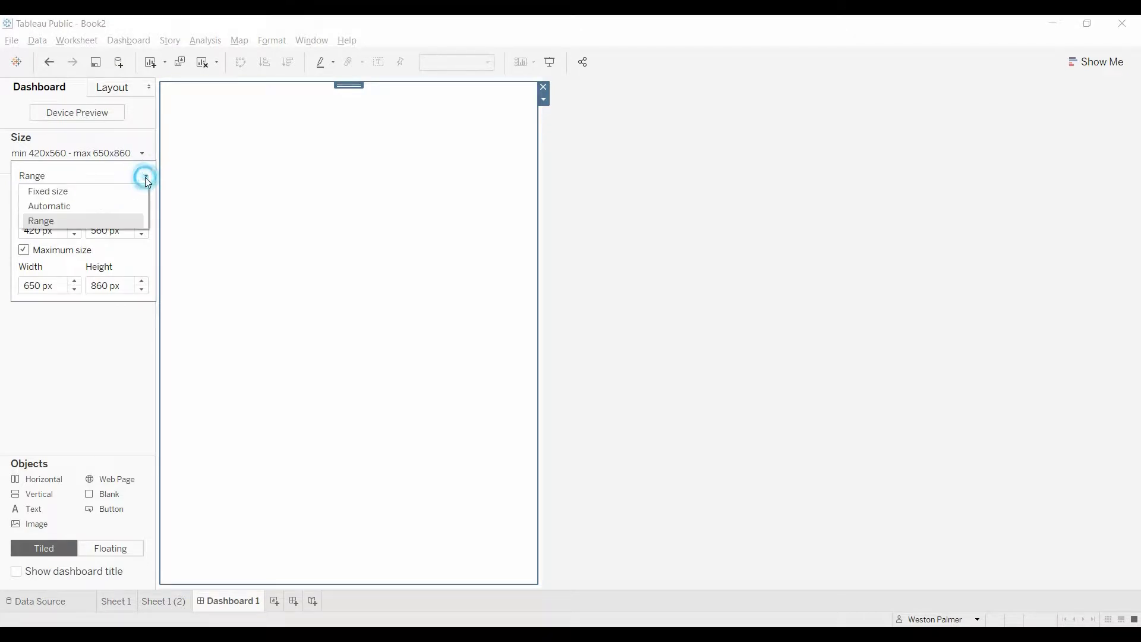
pyautogui.click(105, 207)
pyautogui.click(44, 306)
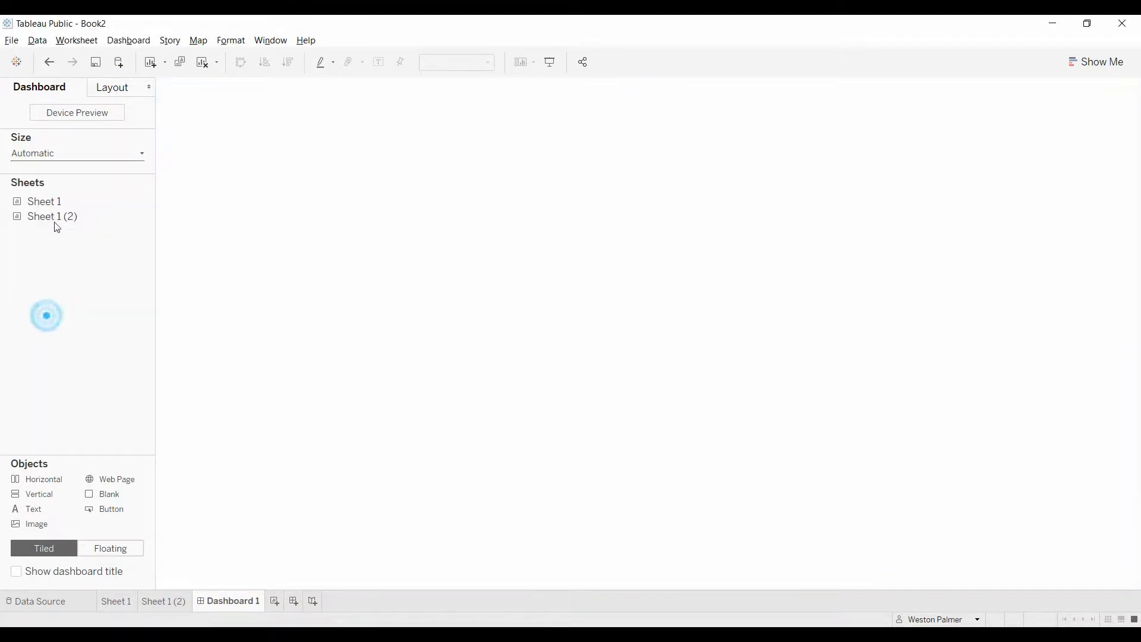
# Place Sheet 1 at left and Sheet 1 (2) at right, widening both zones
pyautogui.moveTo(44, 200); pyautogui.dragTo(206, 204)
pyautogui.doubleClick(52, 216)
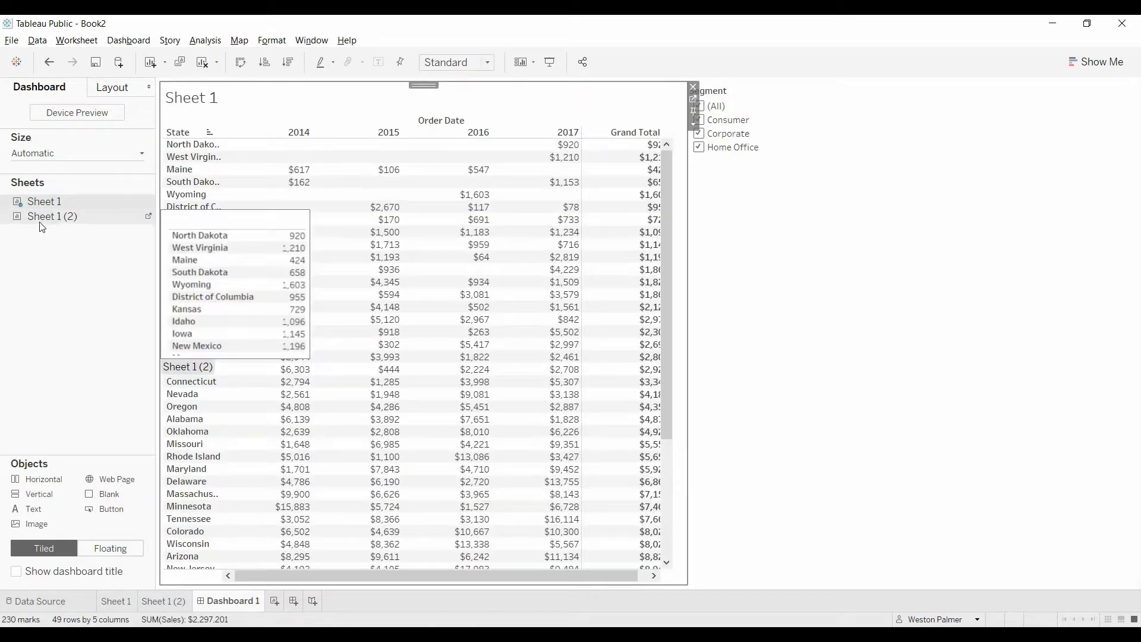
pyautogui.moveTo(724, 242); pyautogui.dragTo(725, 243)
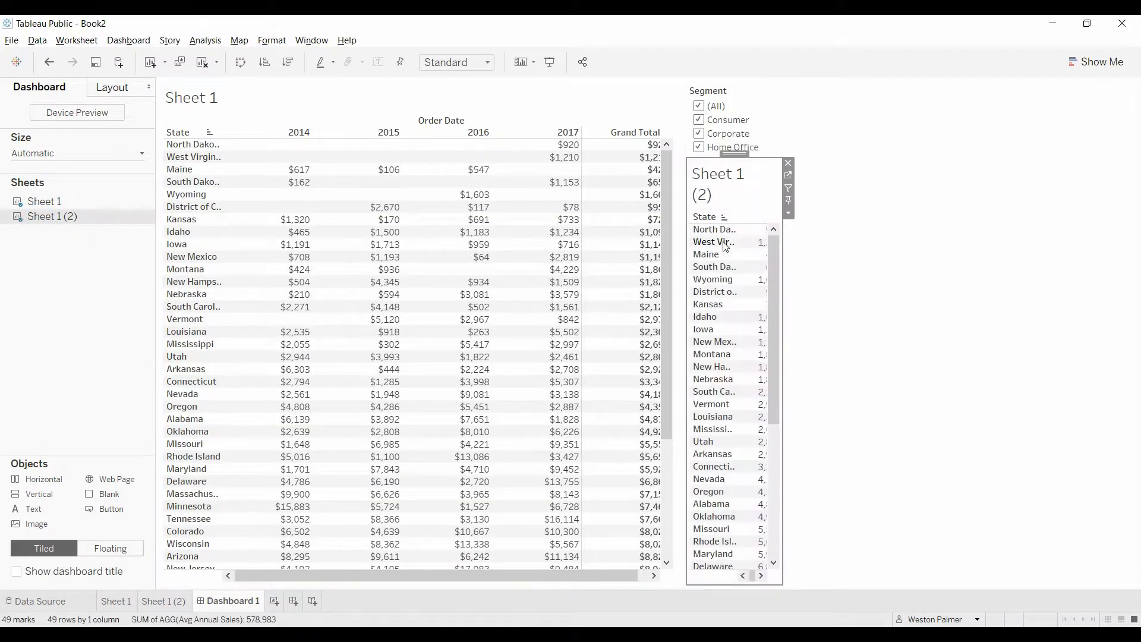
pyautogui.moveTo(741, 161); pyautogui.dragTo(803, 143)
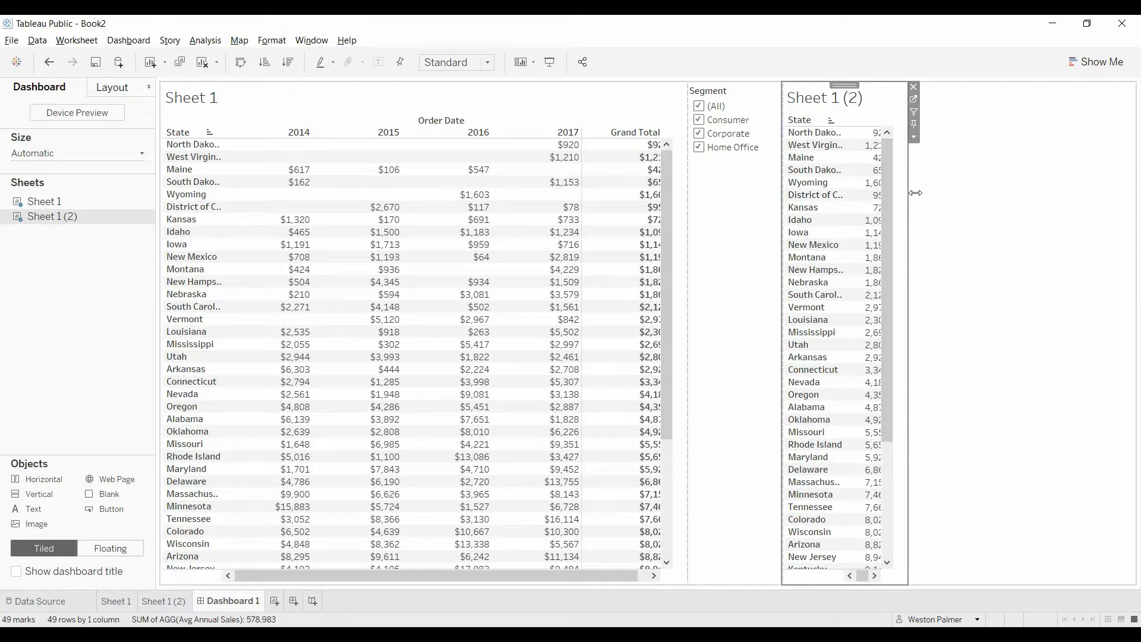
pyautogui.moveTo(908, 192); pyautogui.dragTo(1048, 192)
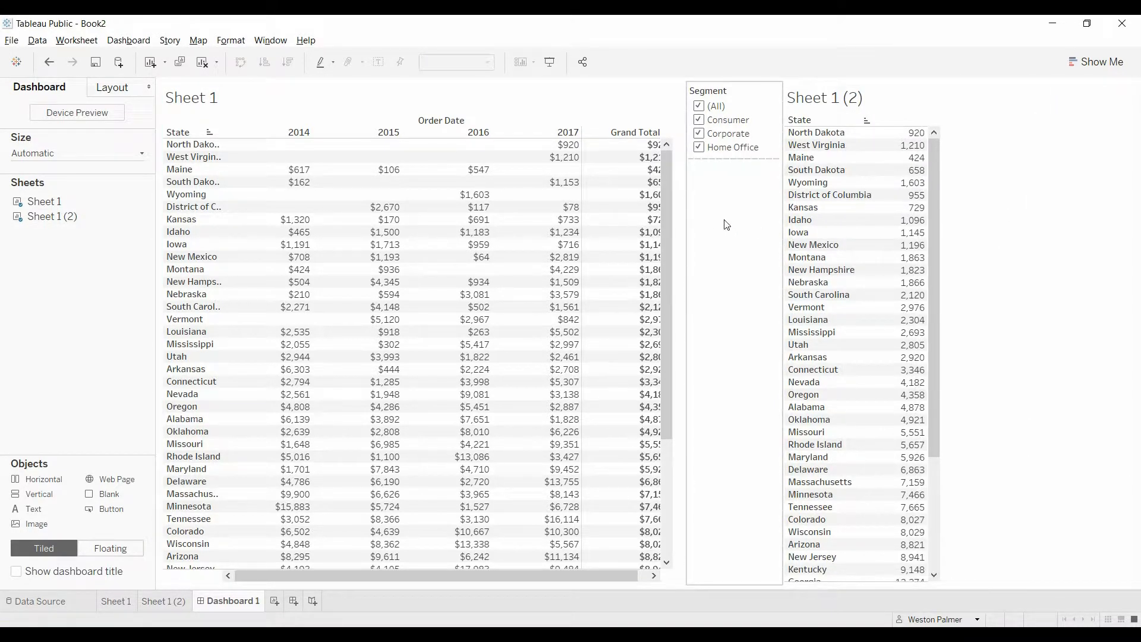
pyautogui.moveTo(696, 215); pyautogui.dragTo(734, 218)
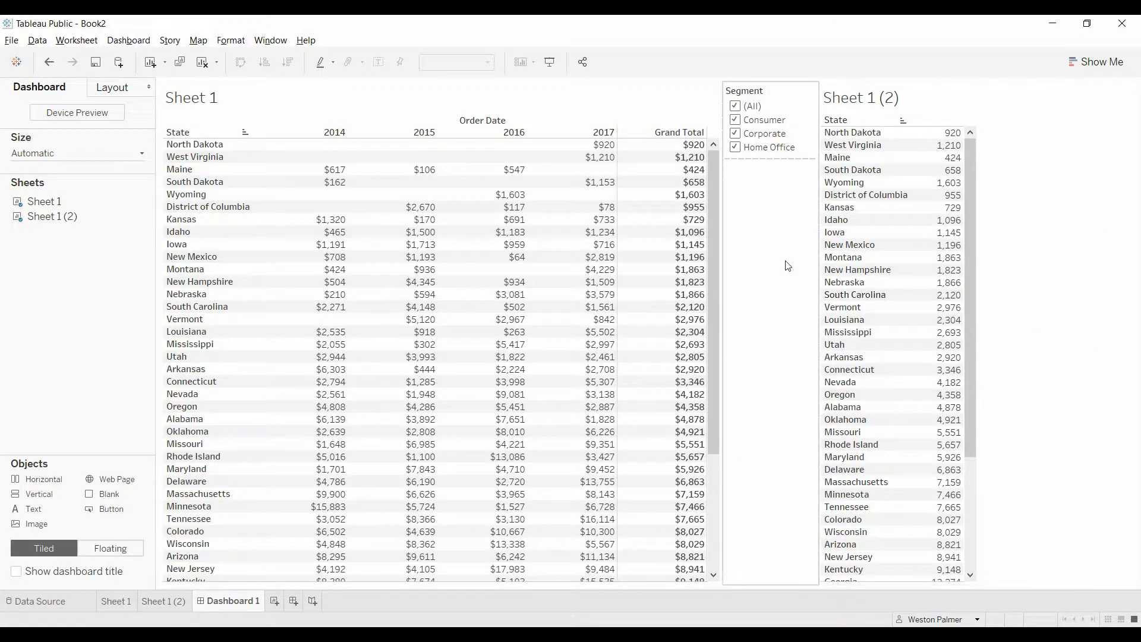
pyautogui.moveTo(771, 121)
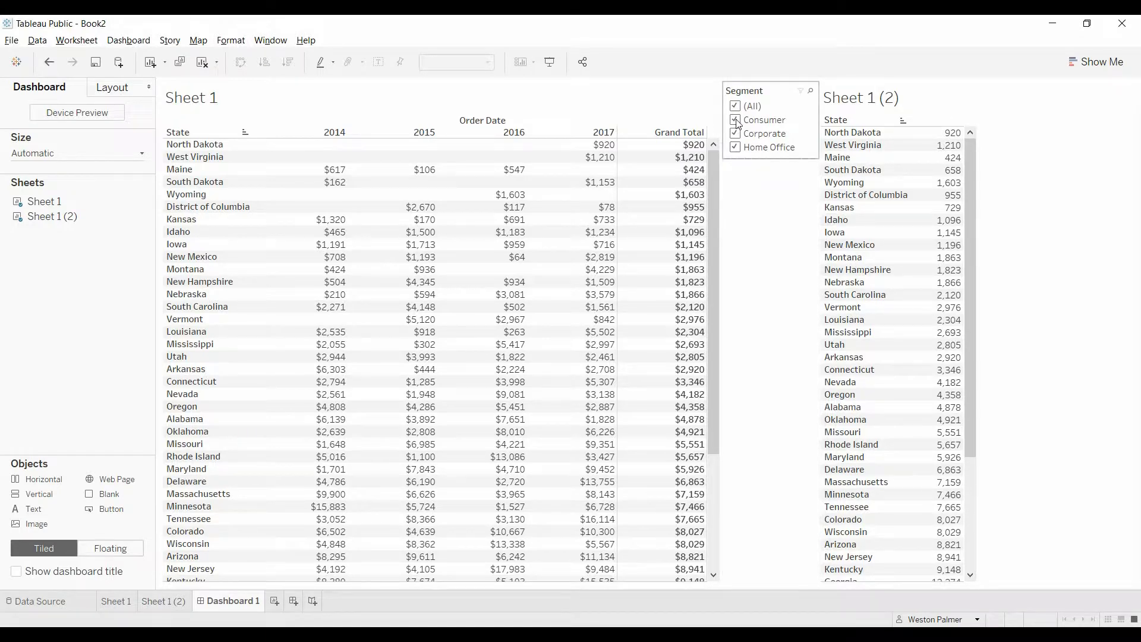
# Narrow the dashboard Segment filter to Home Office only and switch to Sheet 1 (2)
pyautogui.click(734, 119)
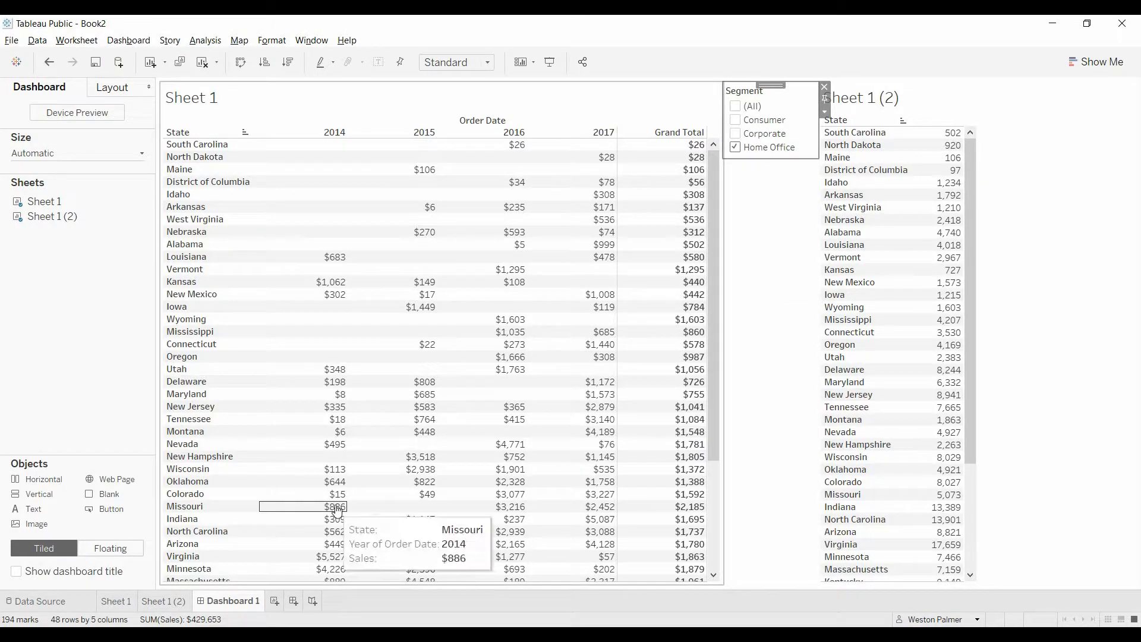
pyautogui.click(162, 601)
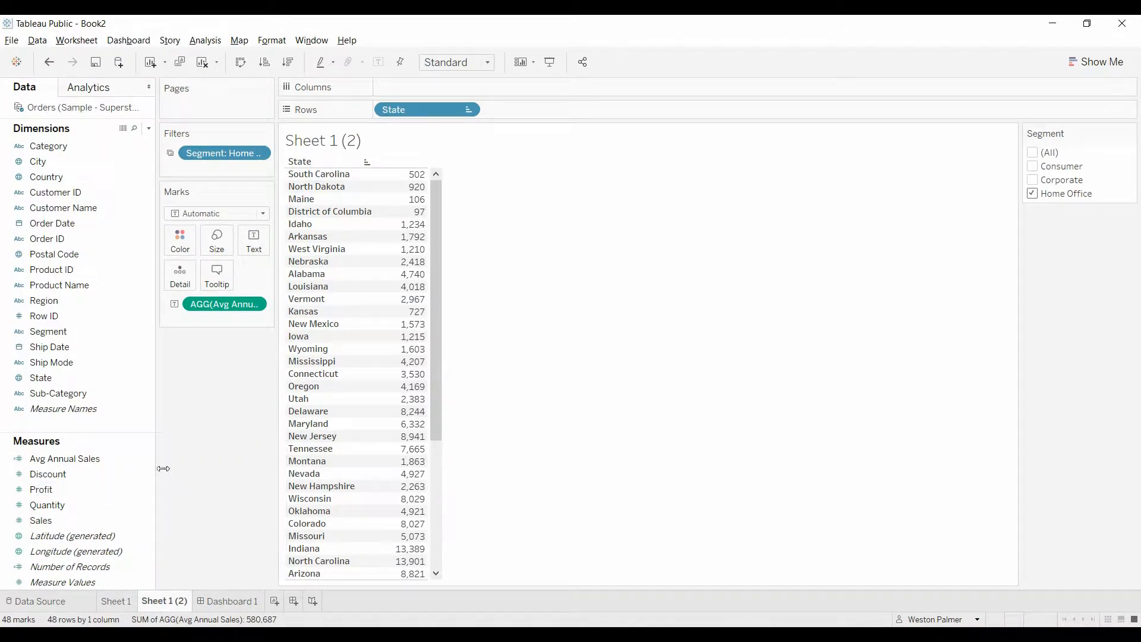
# Edit Avg Annual Sales to add [Segment] after State inside the FIXED expression
pyautogui.click(81, 458)
pyautogui.click(146, 458)
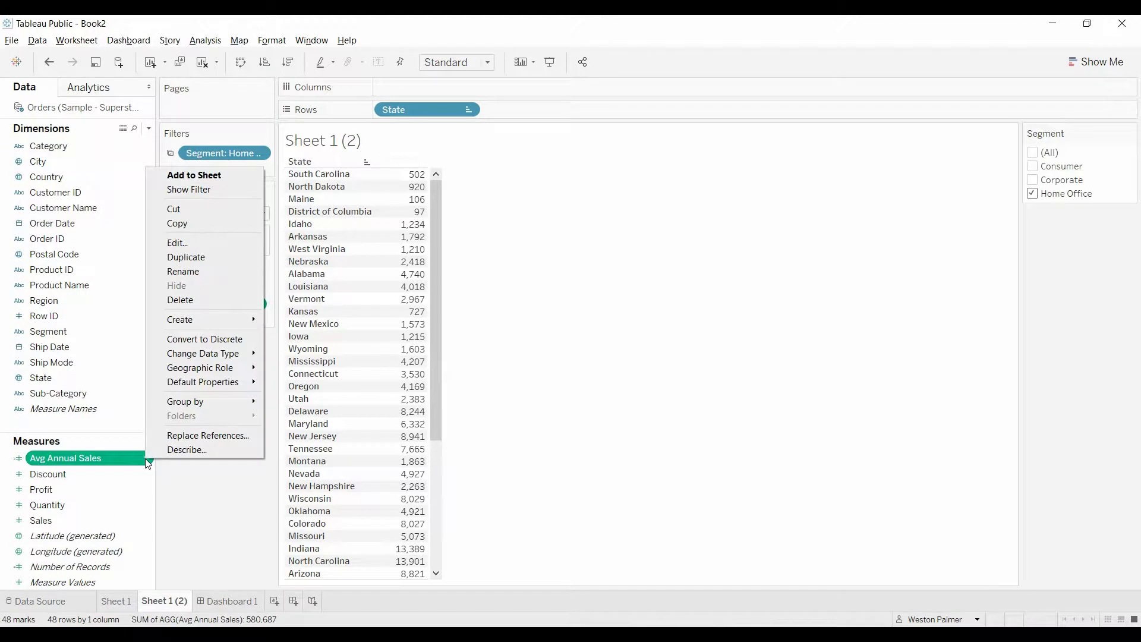
pyautogui.click(237, 245)
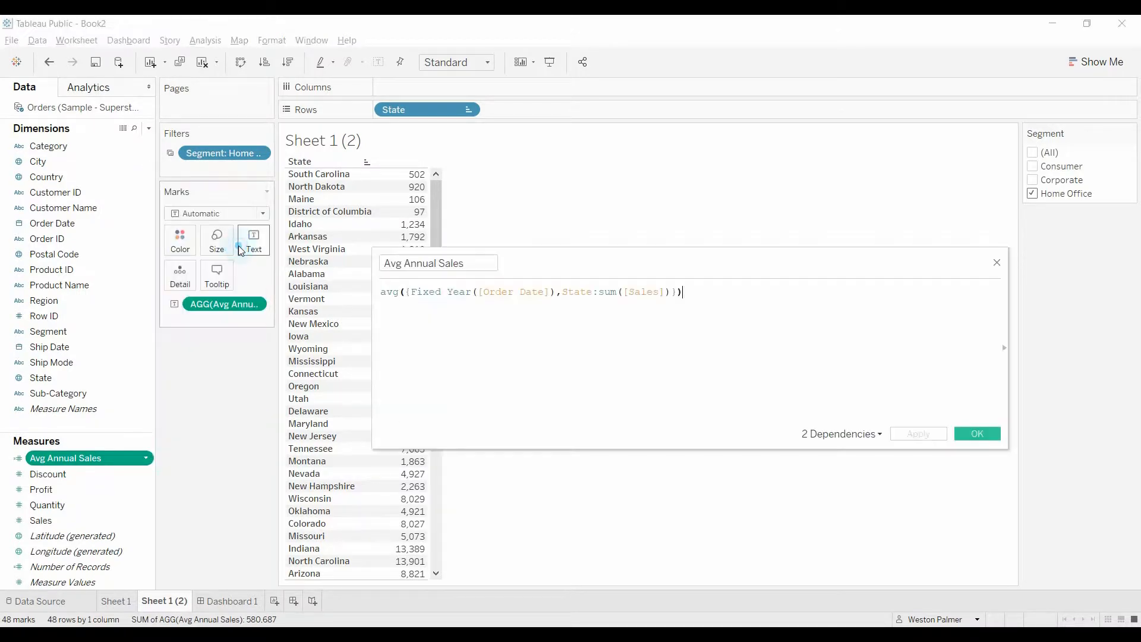
pyautogui.click(598, 293)
pyautogui.write(',seg')
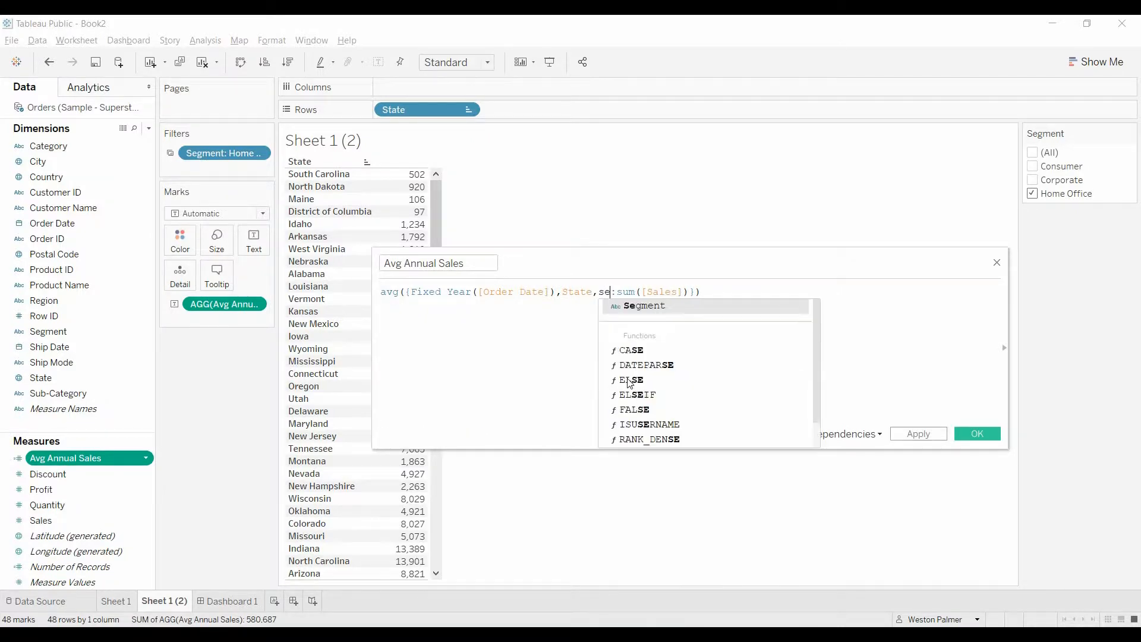
pyautogui.press('Return')
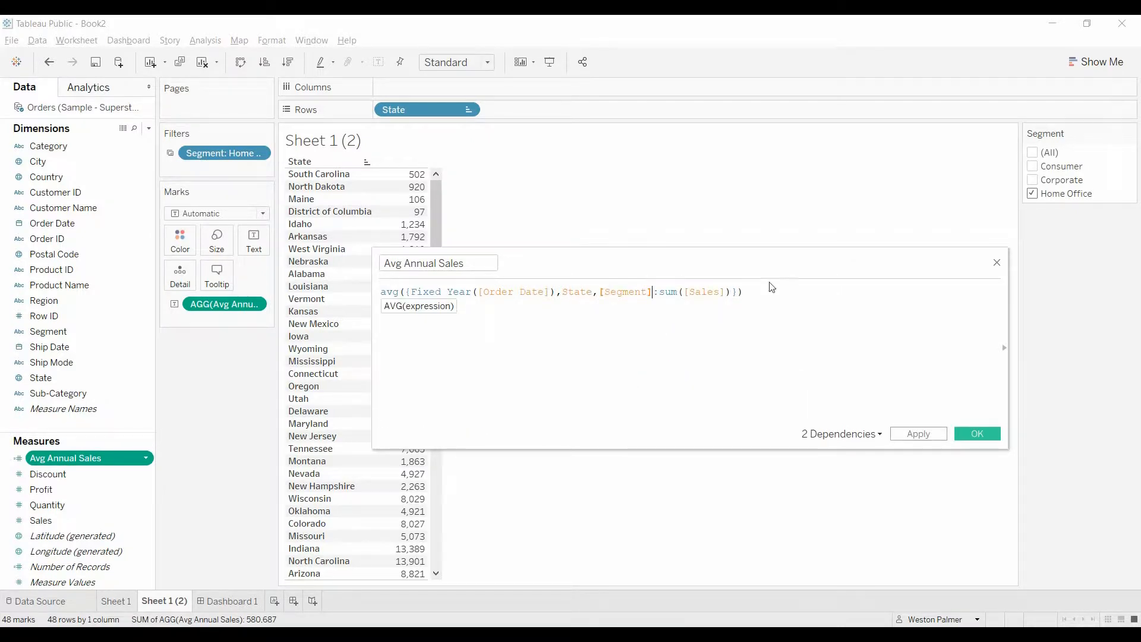
pyautogui.click(978, 434)
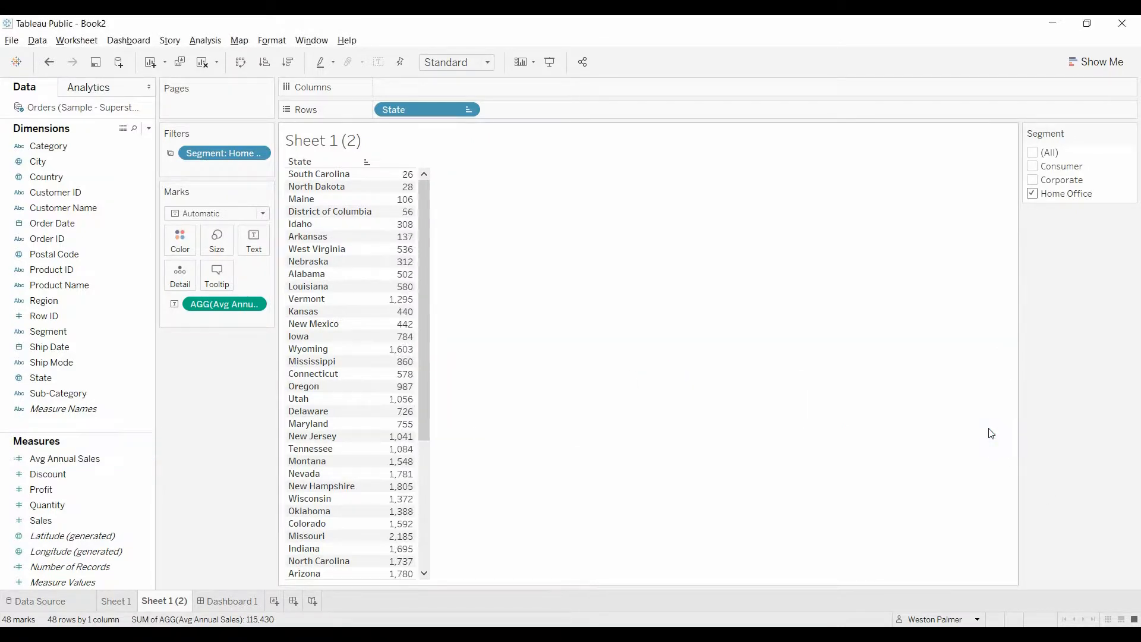
# On Dashboard 1, toggle Consumer and Corporate on and off, leaving only Home Office checked
pyautogui.click(227, 603)
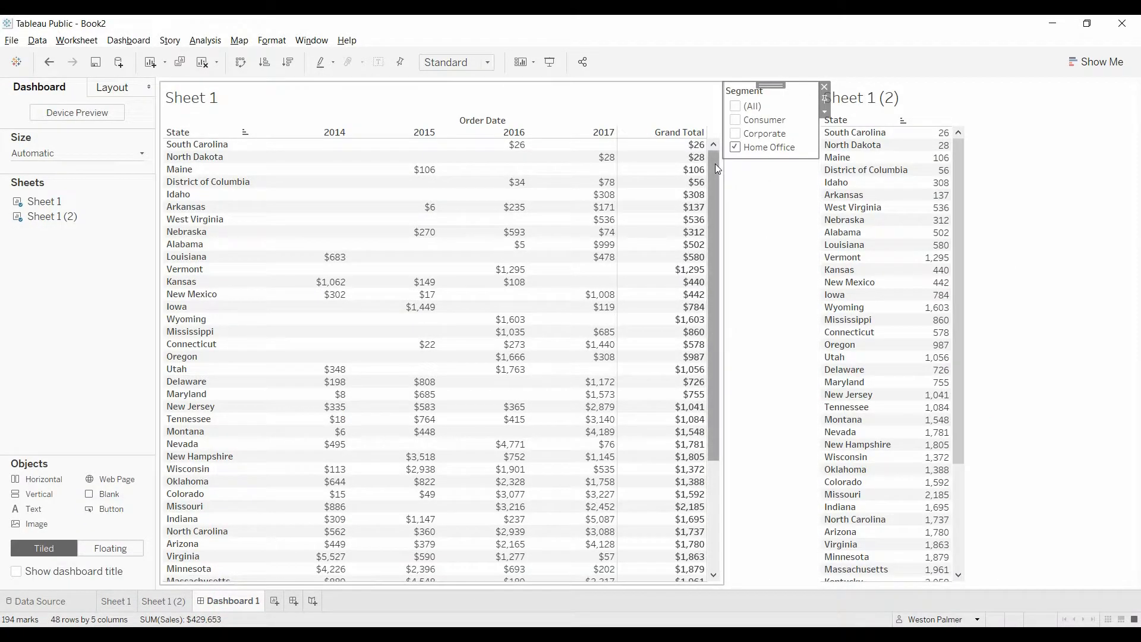
pyautogui.click(736, 123)
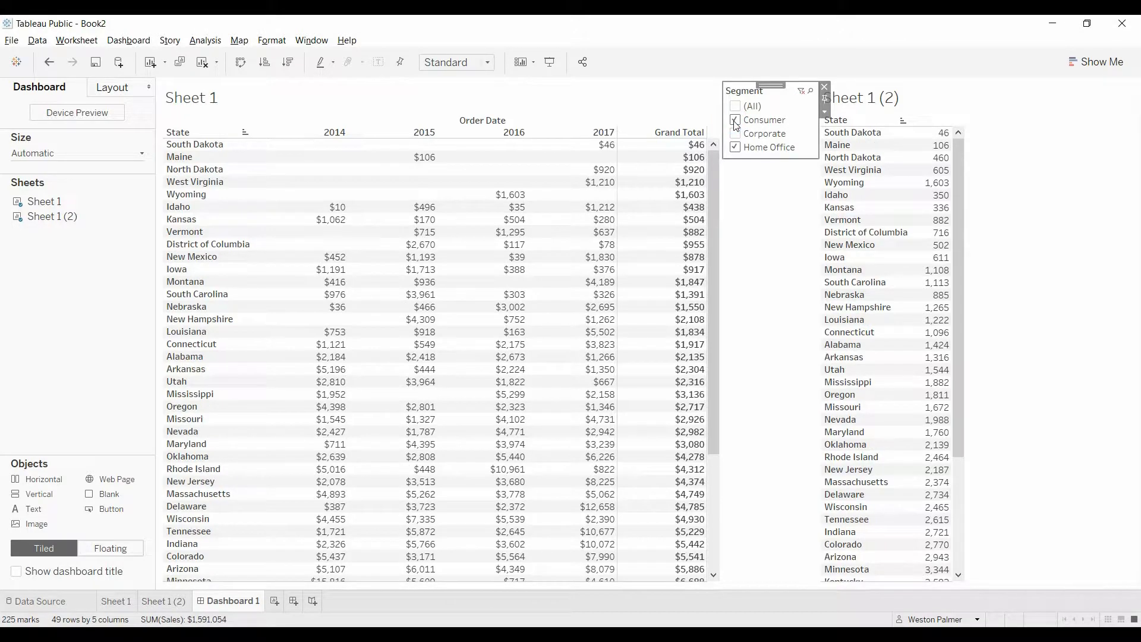
pyautogui.click(735, 134)
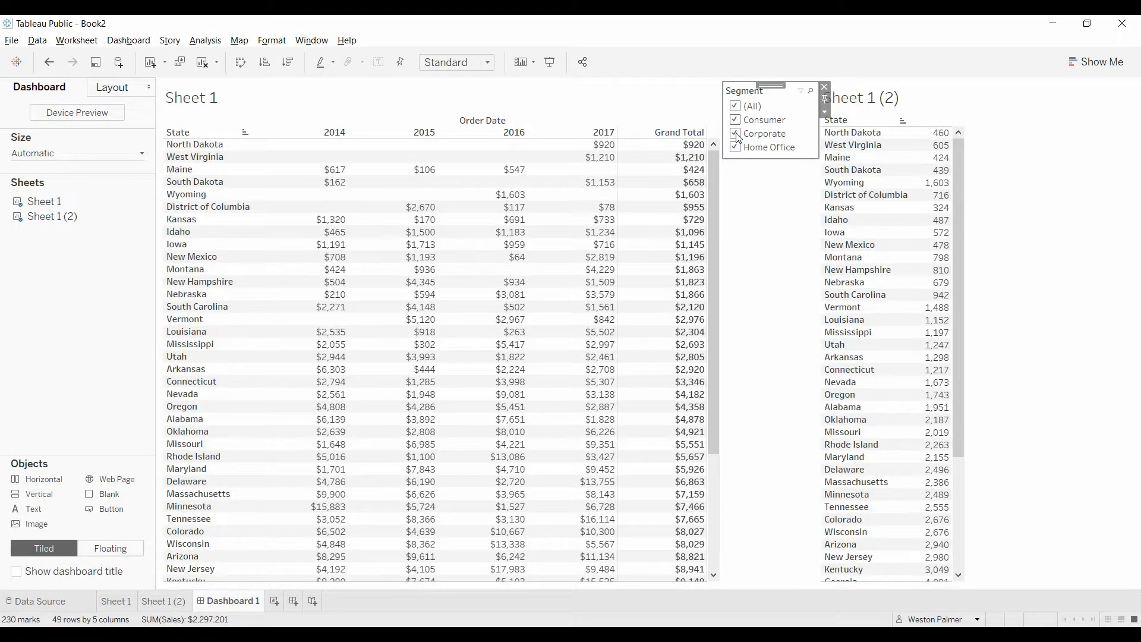
pyautogui.click(735, 122)
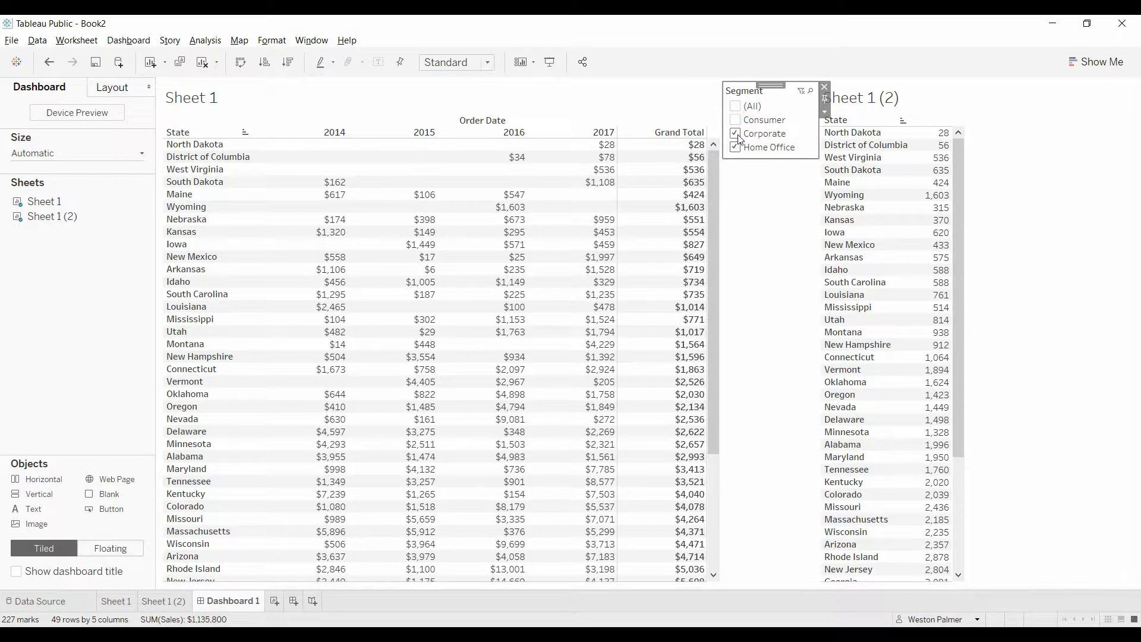
pyautogui.click(736, 134)
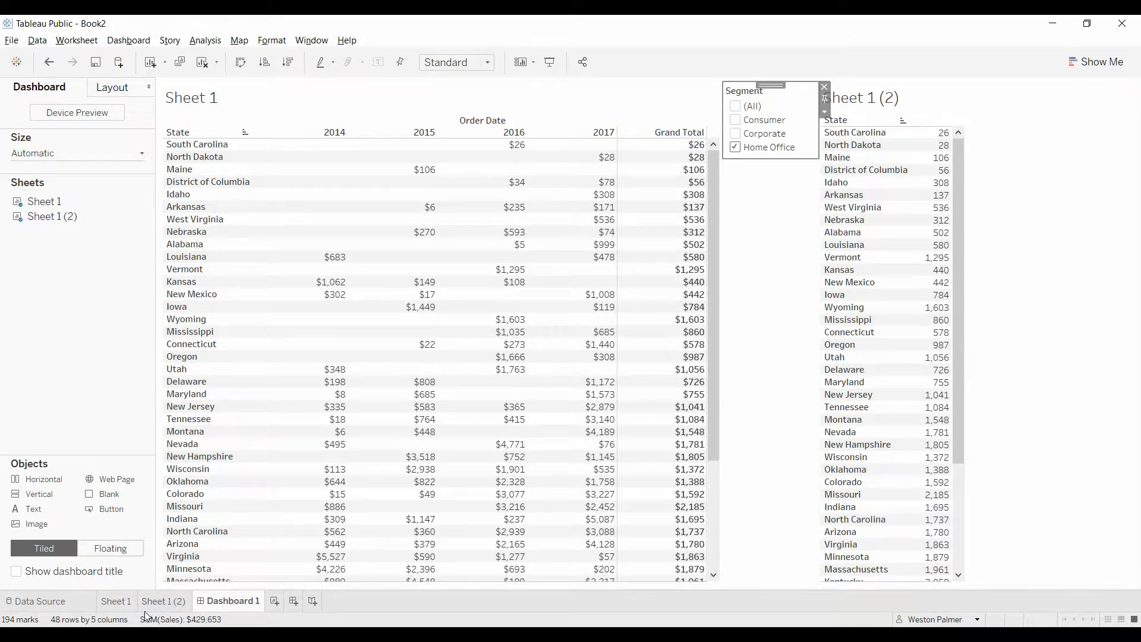
# On Sheet 1 (2), sort State descending by the field Avg Annual Sales
pyautogui.click(163, 601)
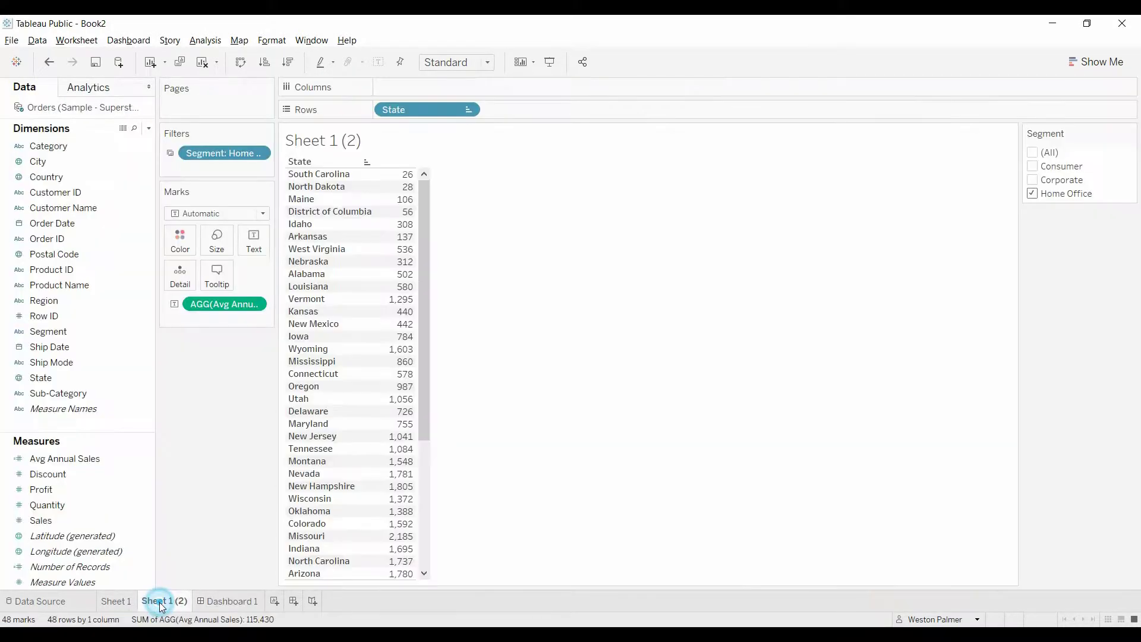
pyautogui.click(469, 108)
pyautogui.click(440, 179)
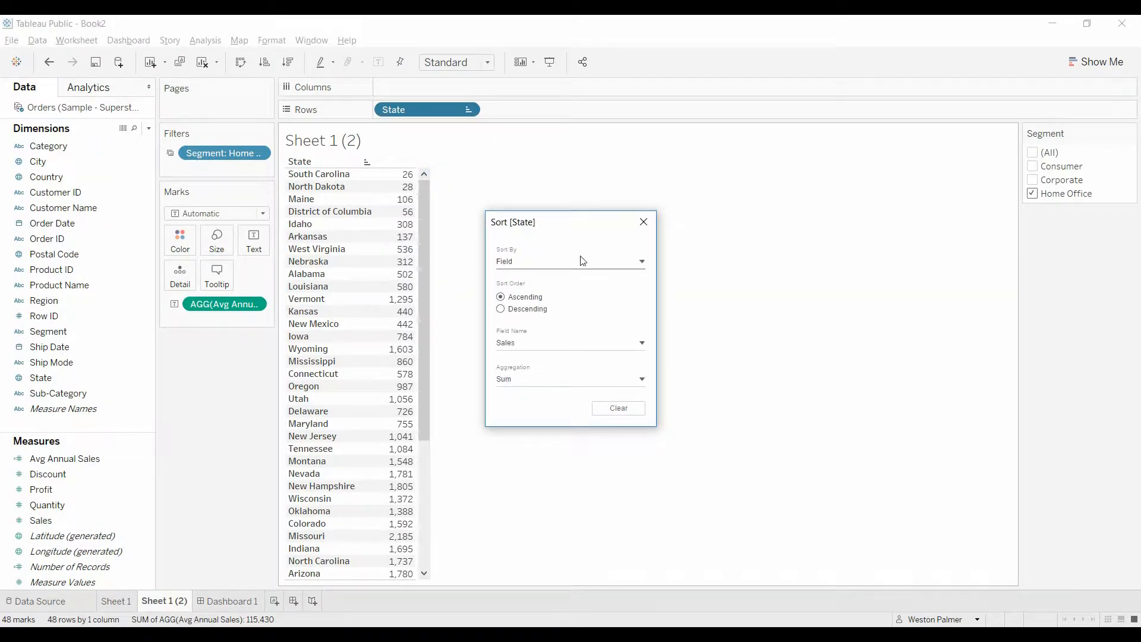
pyautogui.click(500, 308)
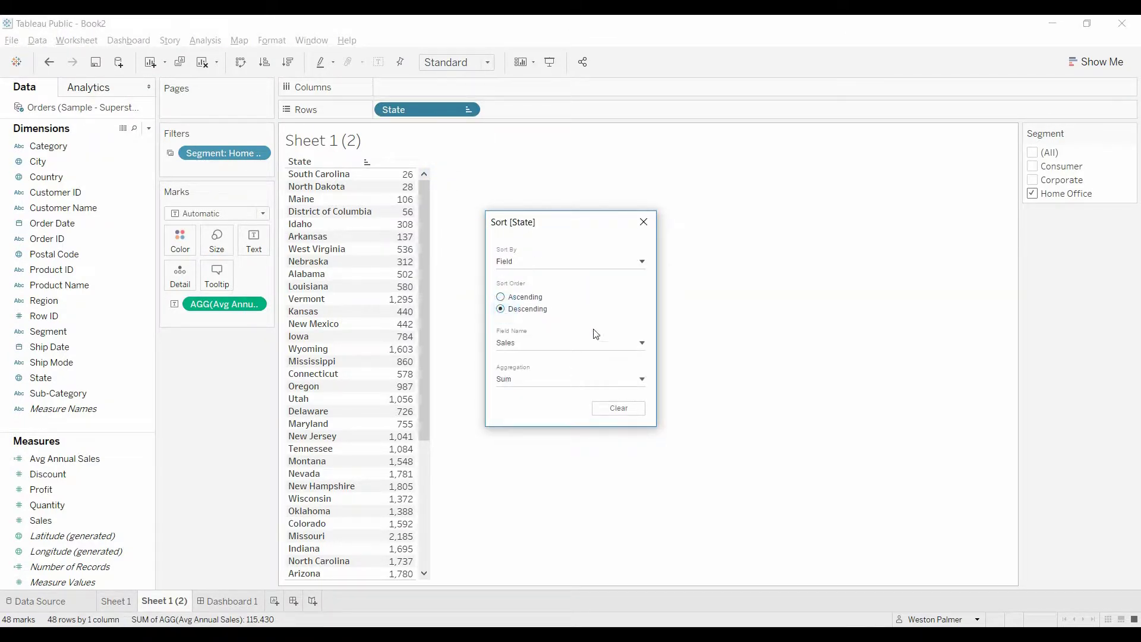
pyautogui.click(641, 343)
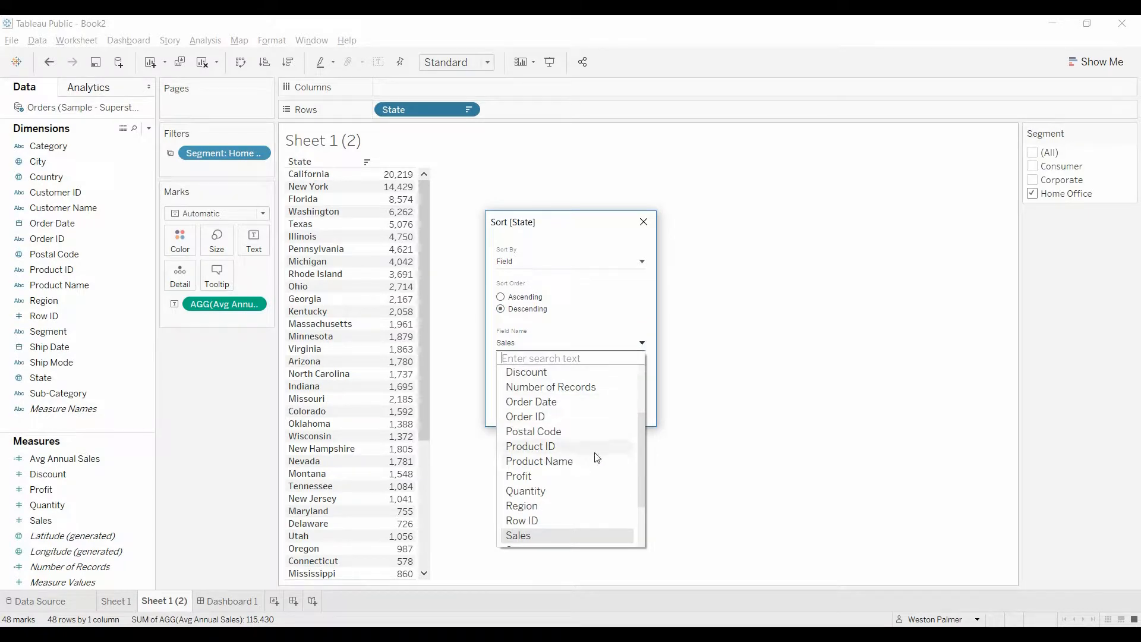
pyautogui.scroll(3, 612, 446)
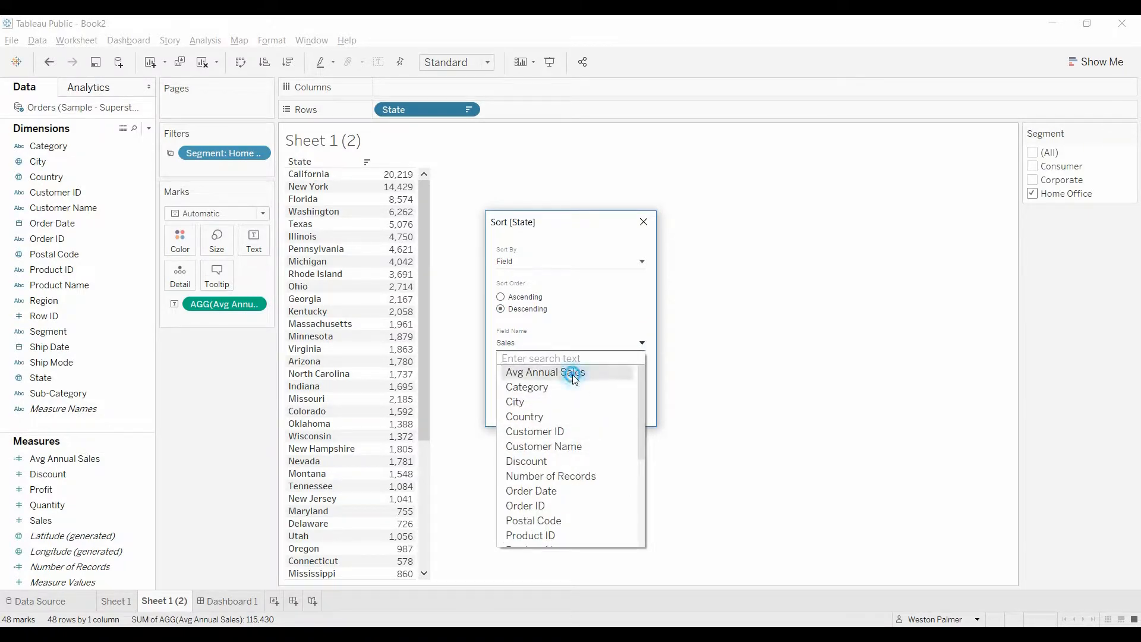
pyautogui.click(547, 372)
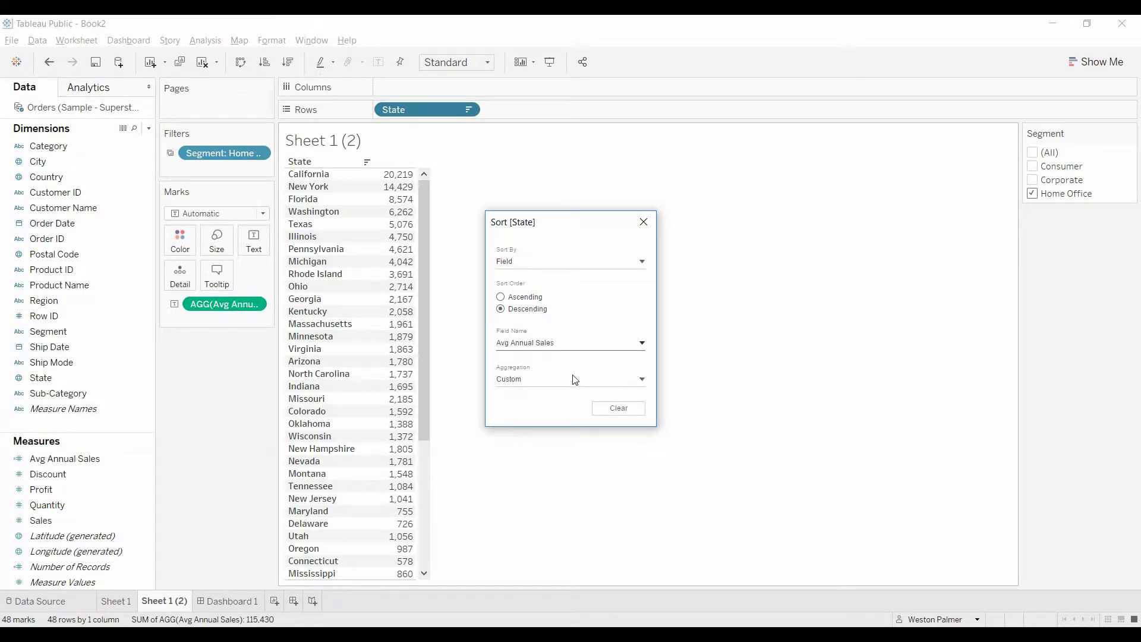
# Sort Sheet 1's State descending by Avg Annual Sales, then return to Dashboard 1
pyautogui.click(644, 225)
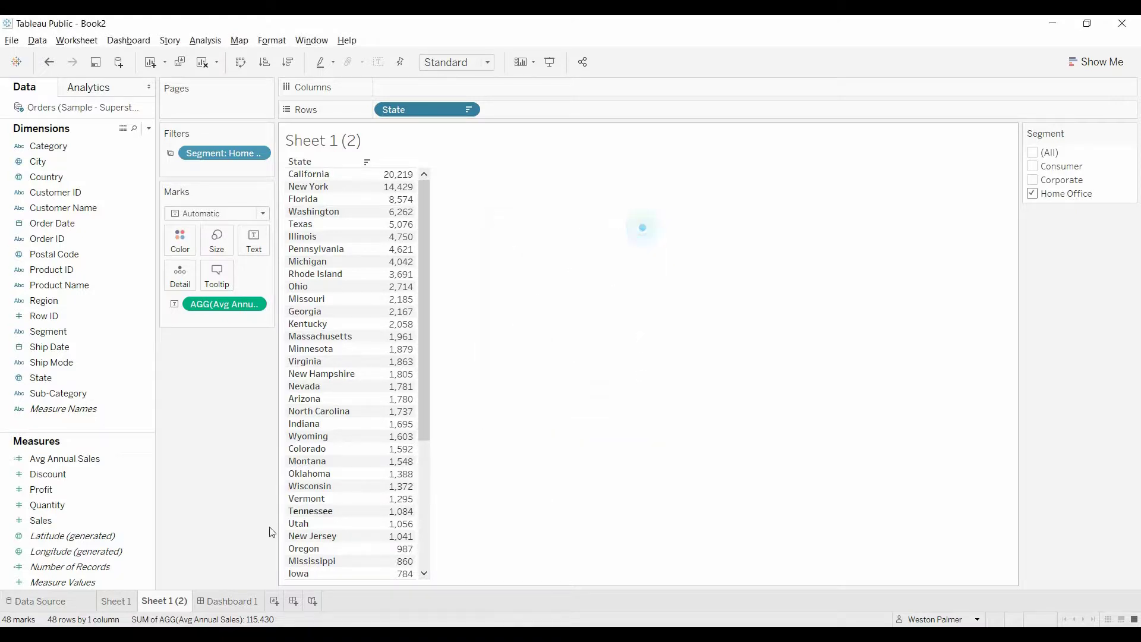
pyautogui.click(116, 601)
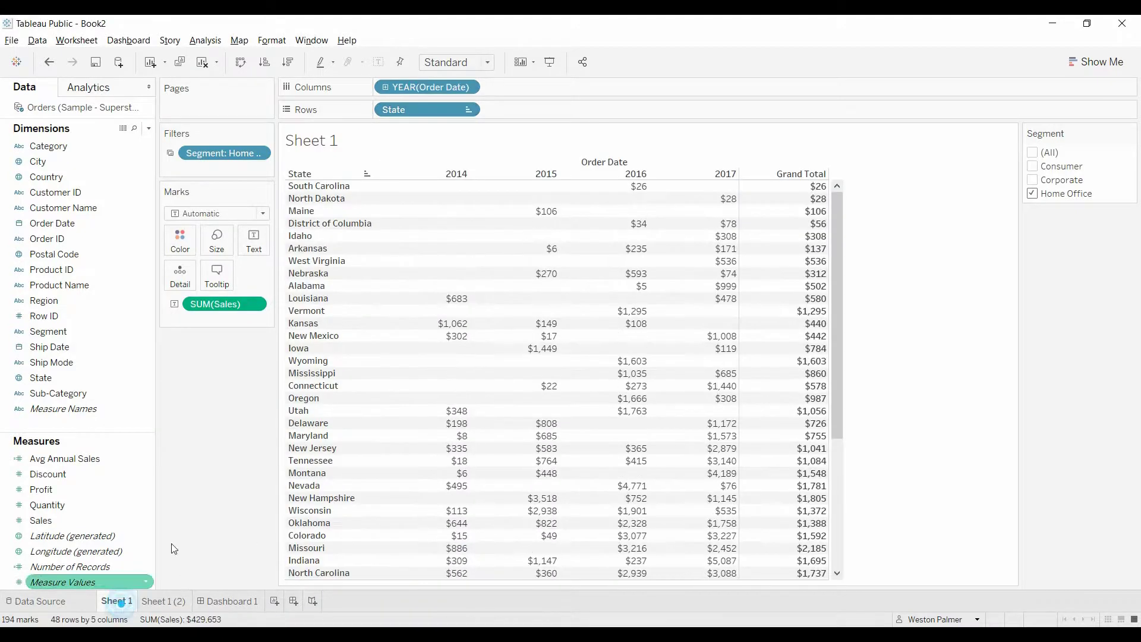
pyautogui.click(466, 110)
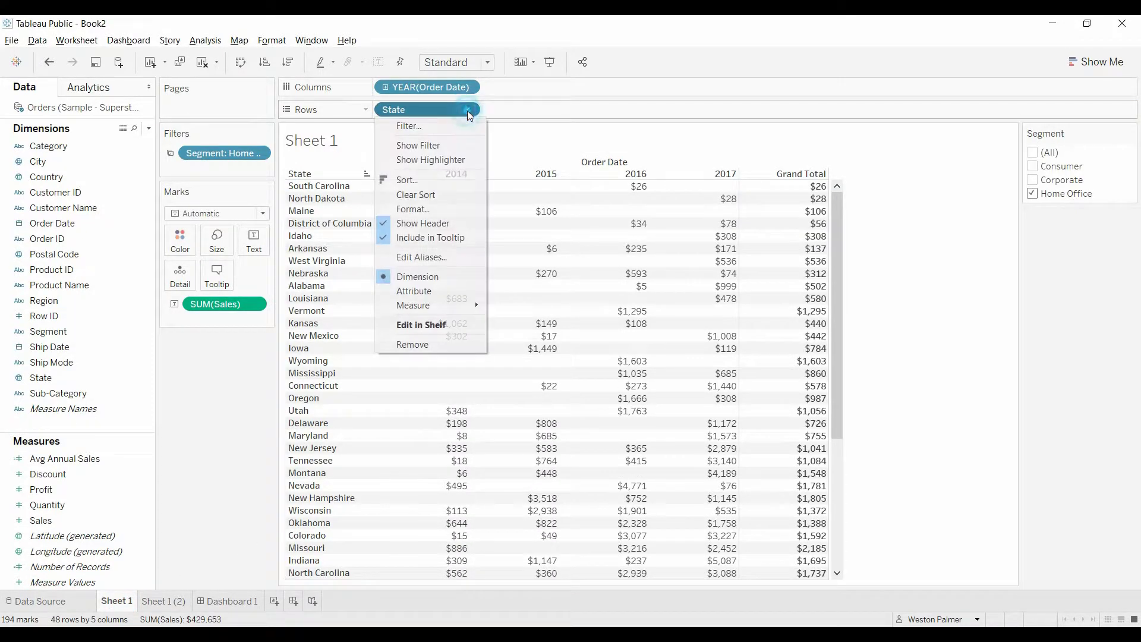
pyautogui.click(435, 179)
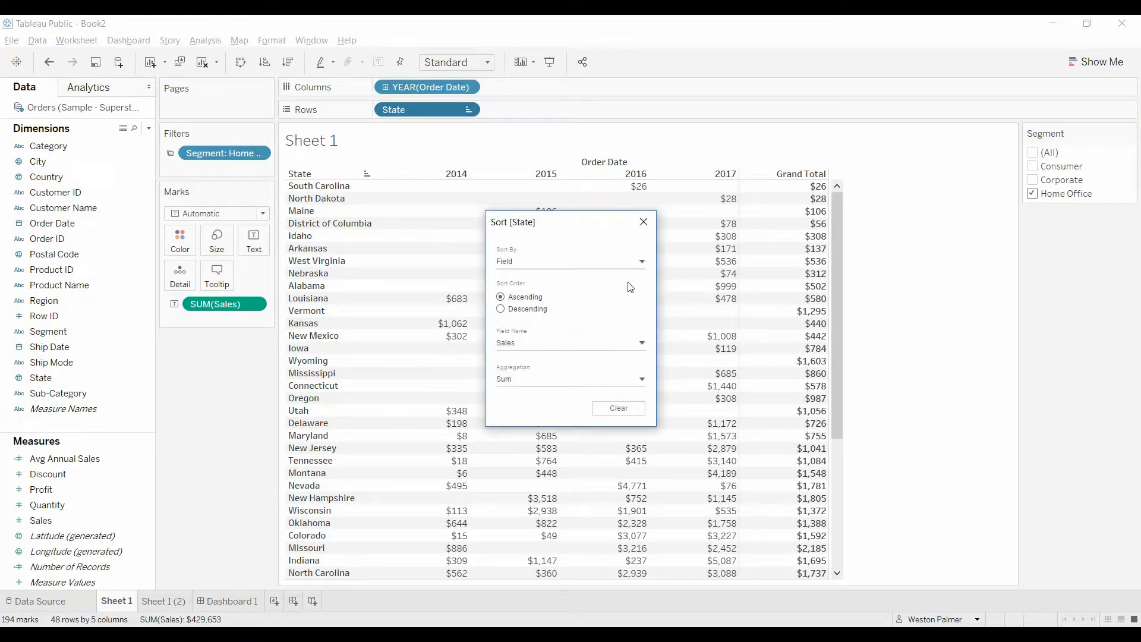
pyautogui.click(642, 343)
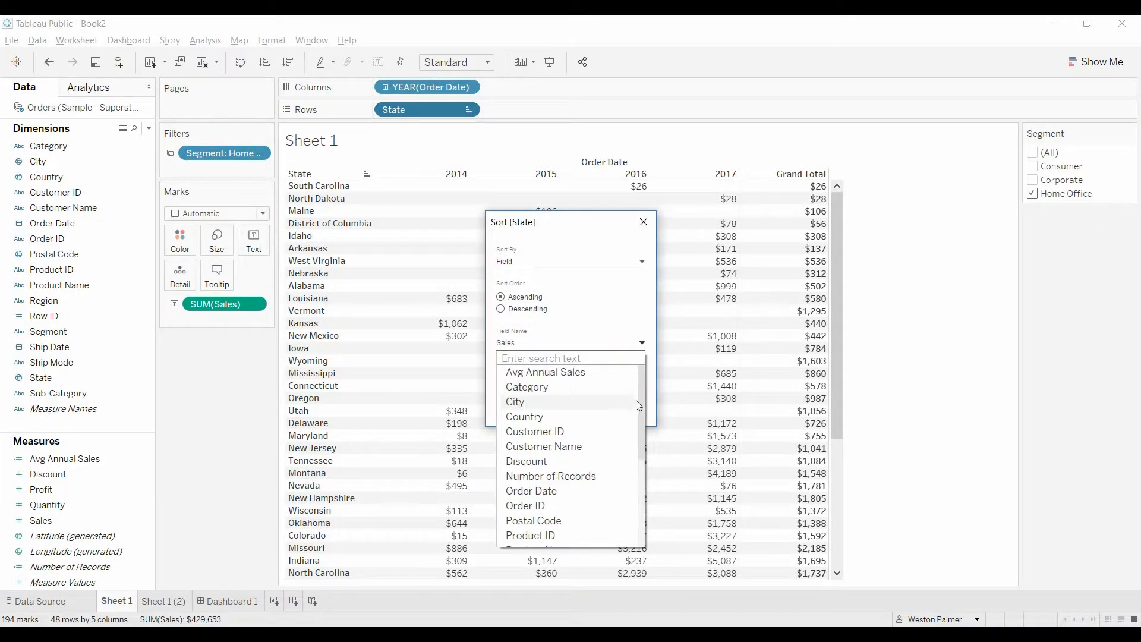
pyautogui.click(544, 372)
pyautogui.click(500, 309)
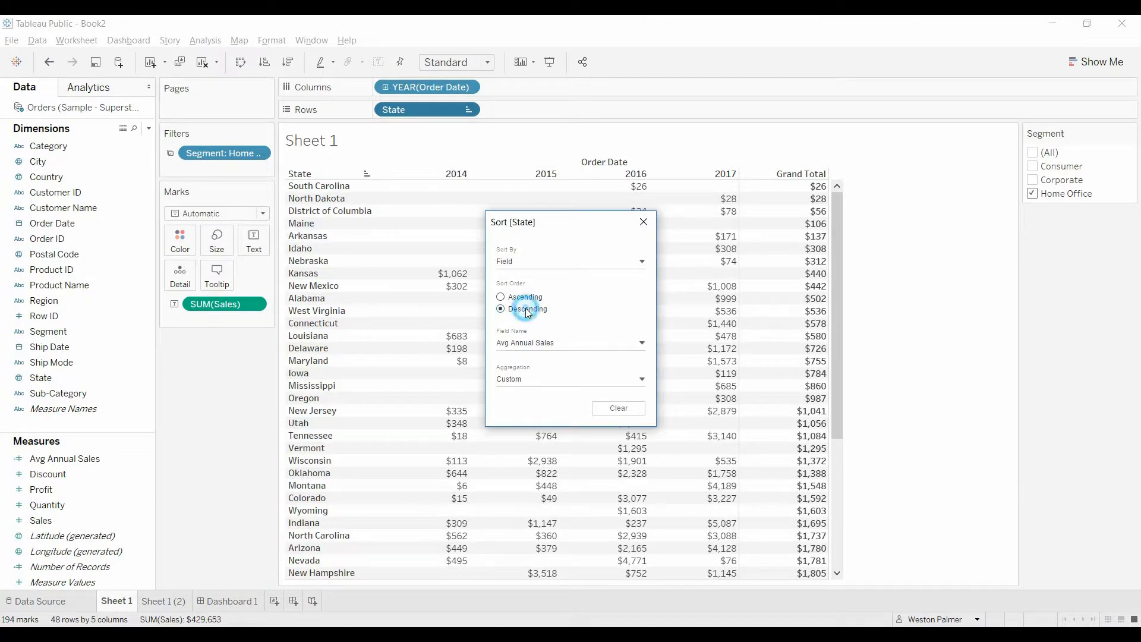
pyautogui.click(645, 220)
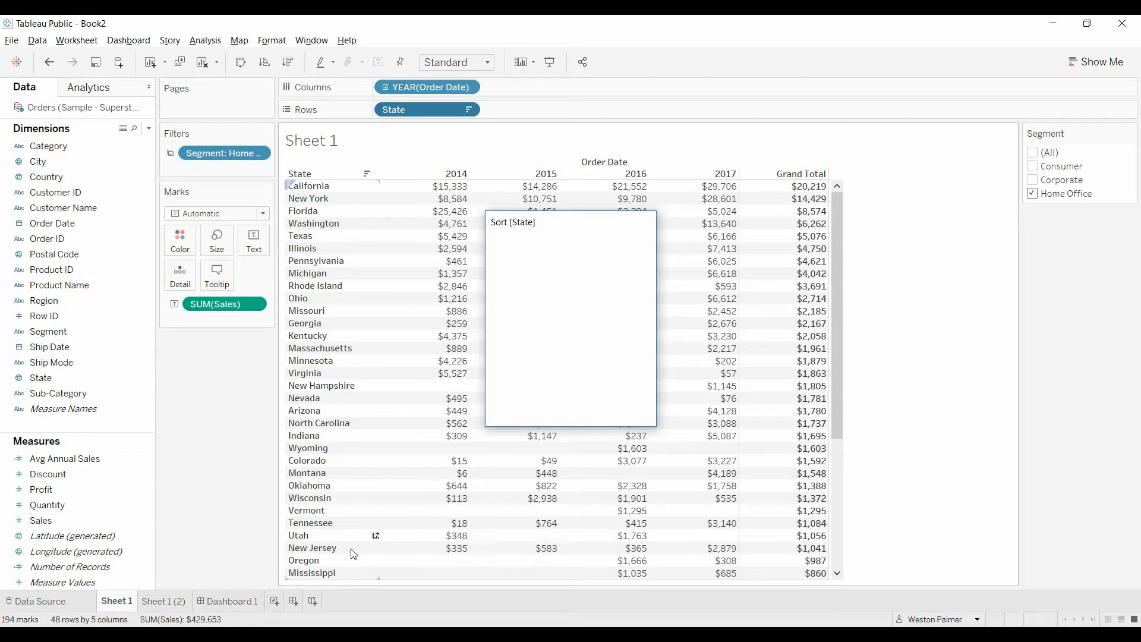
pyautogui.click(233, 601)
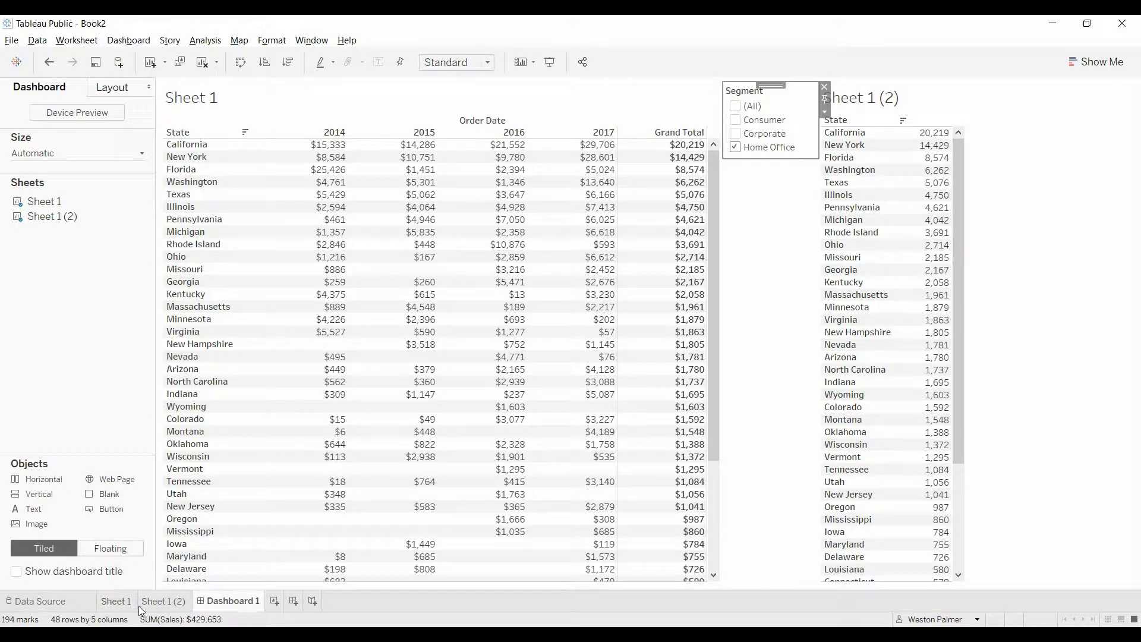
# Edit the State filter on Sheet 1 (2) to Top 10 by field Avg Annual Sales
pyautogui.click(160, 604)
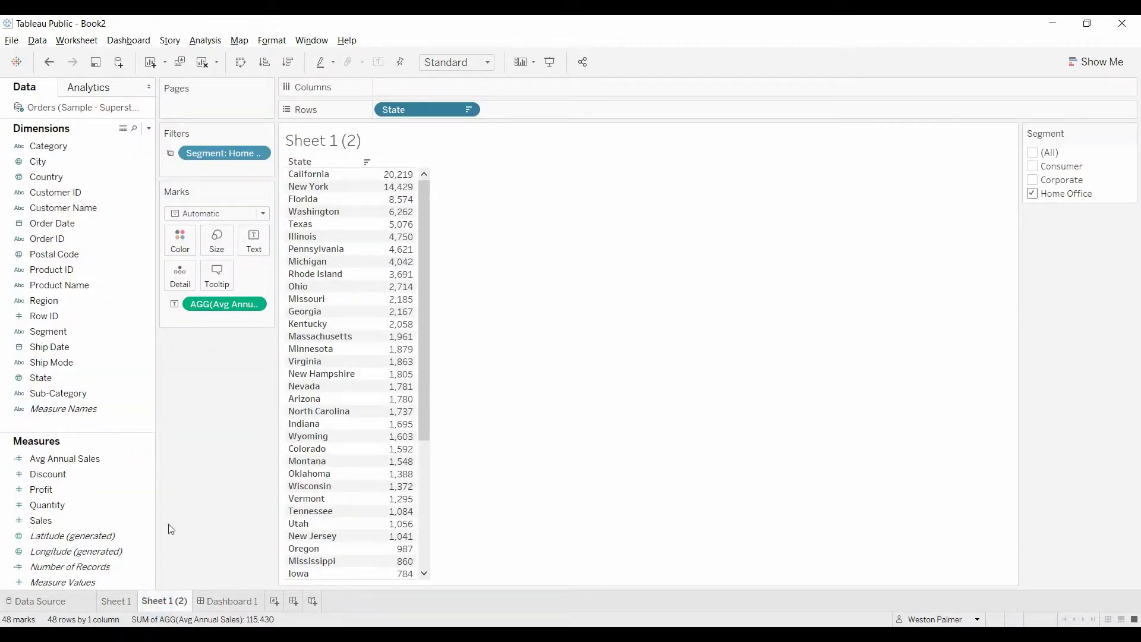
pyautogui.click(470, 112)
pyautogui.click(420, 144)
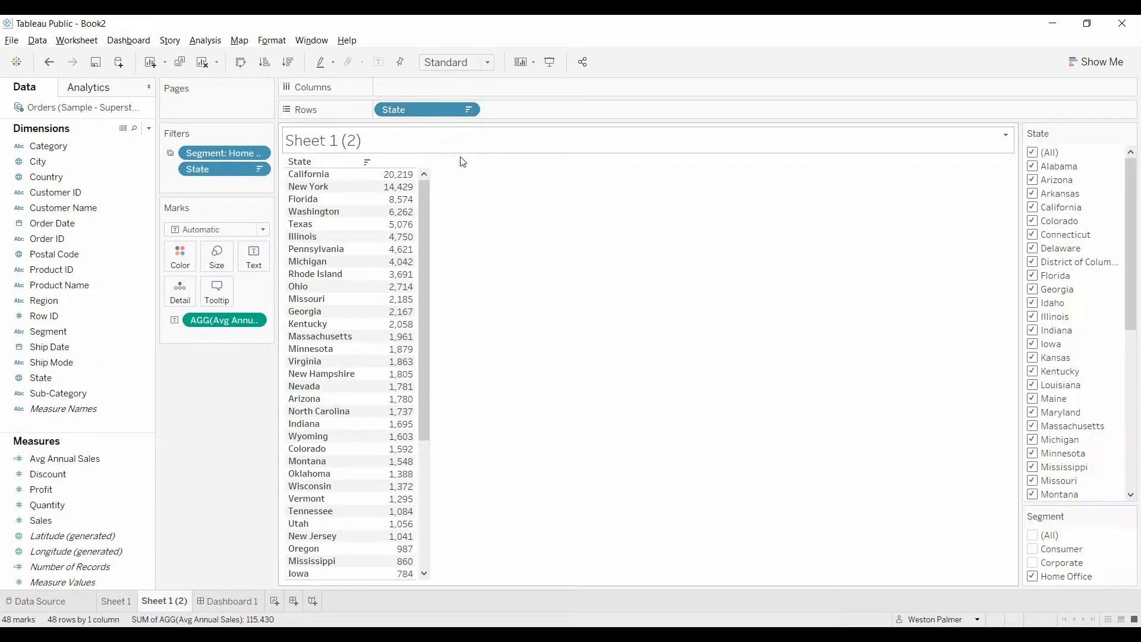
pyautogui.click(257, 169)
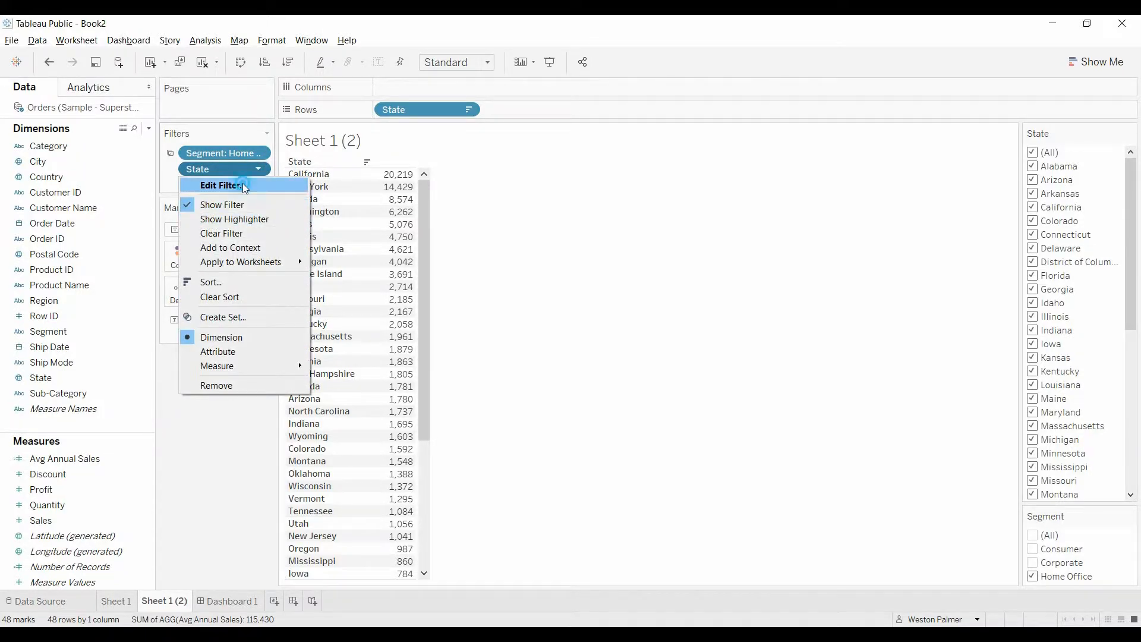
pyautogui.click(242, 185)
pyautogui.click(585, 150)
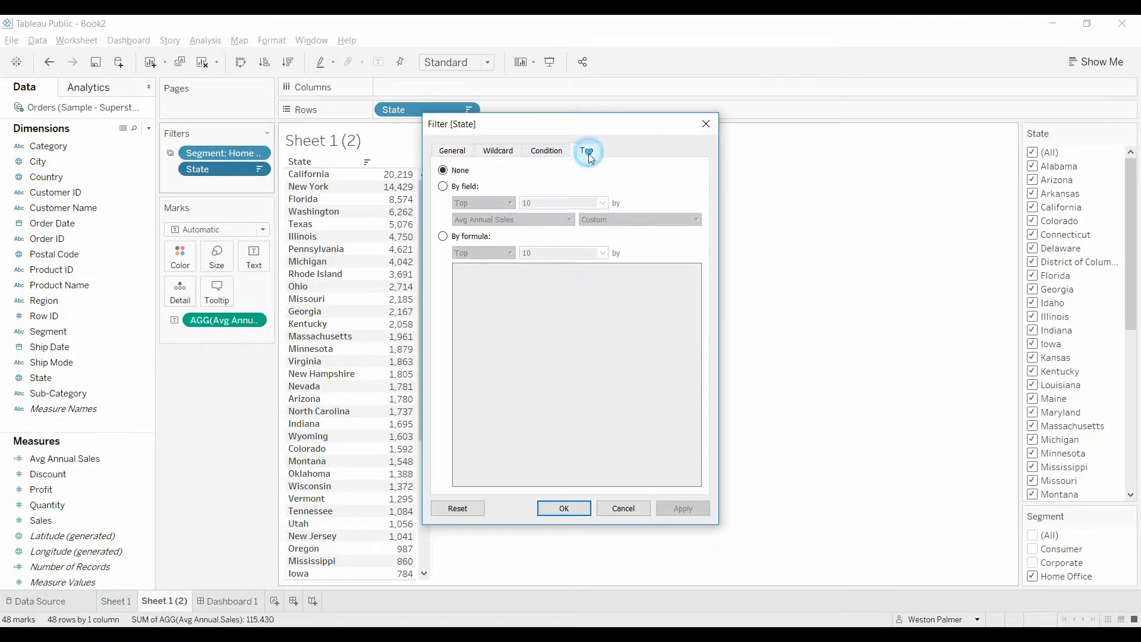
pyautogui.click(443, 187)
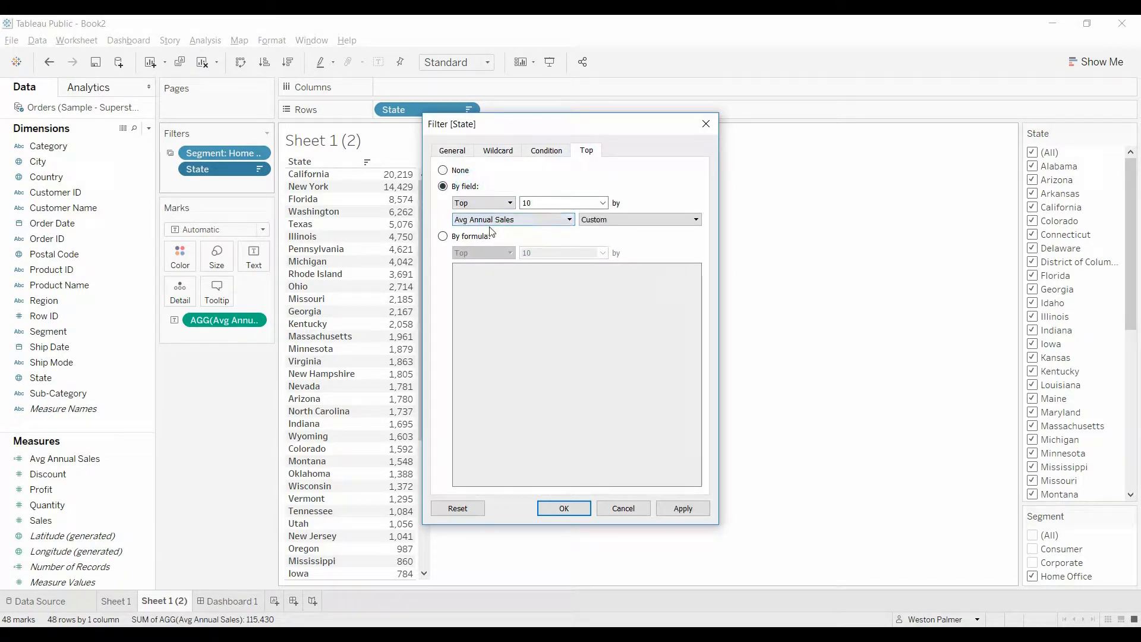
pyautogui.click(563, 509)
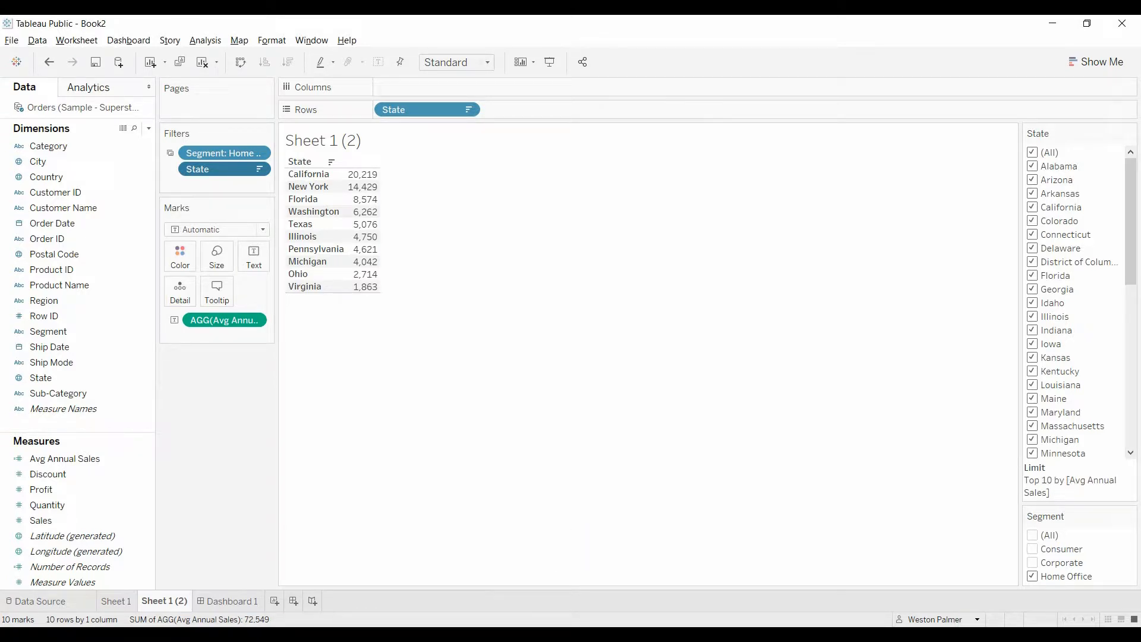
# On Dashboard 1, include Corporate and Home Office in the Segment filter
pyautogui.click(226, 601)
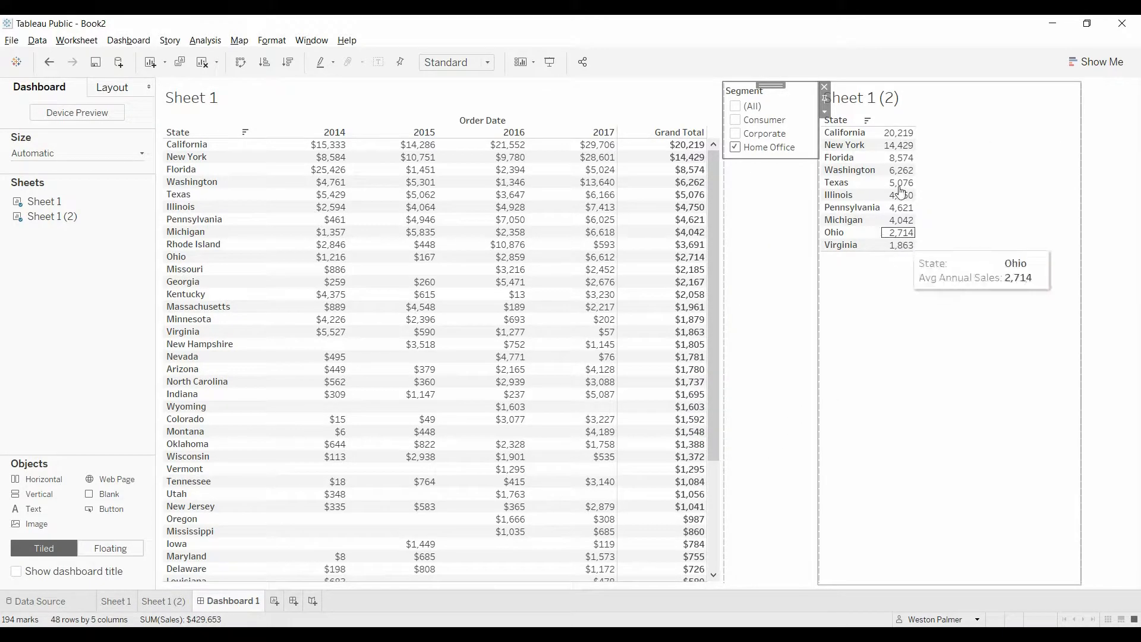
pyautogui.click(735, 134)
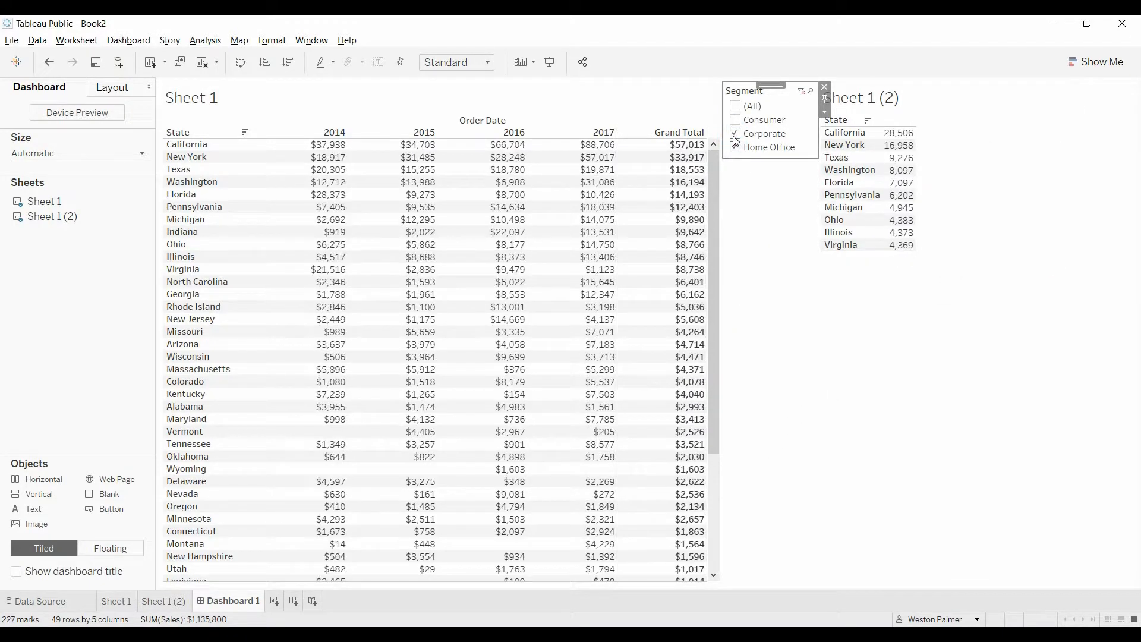
pyautogui.click(736, 147)
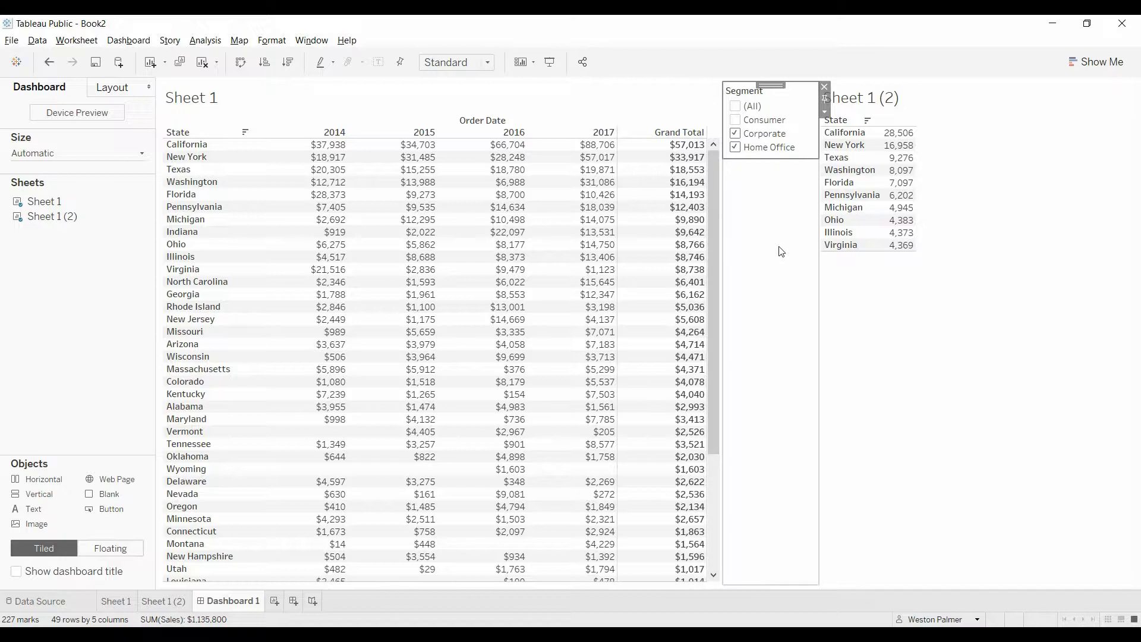
# Compare California, New York and Texas values between the grand totals and the top-10 sheet
pyautogui.click(686, 145)
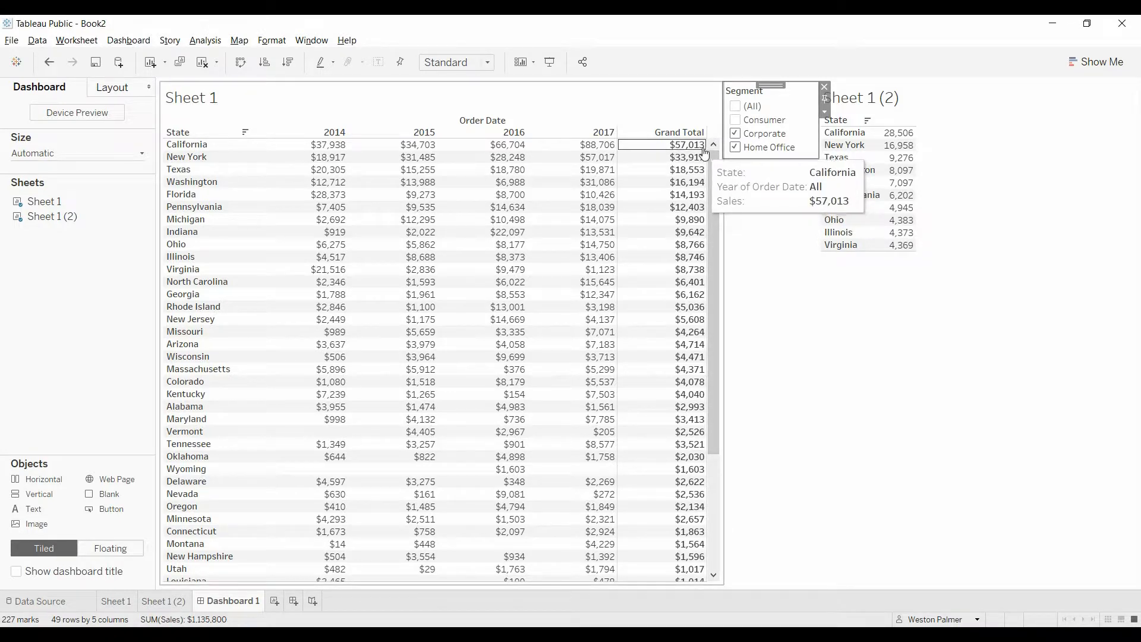
pyautogui.click(842, 146)
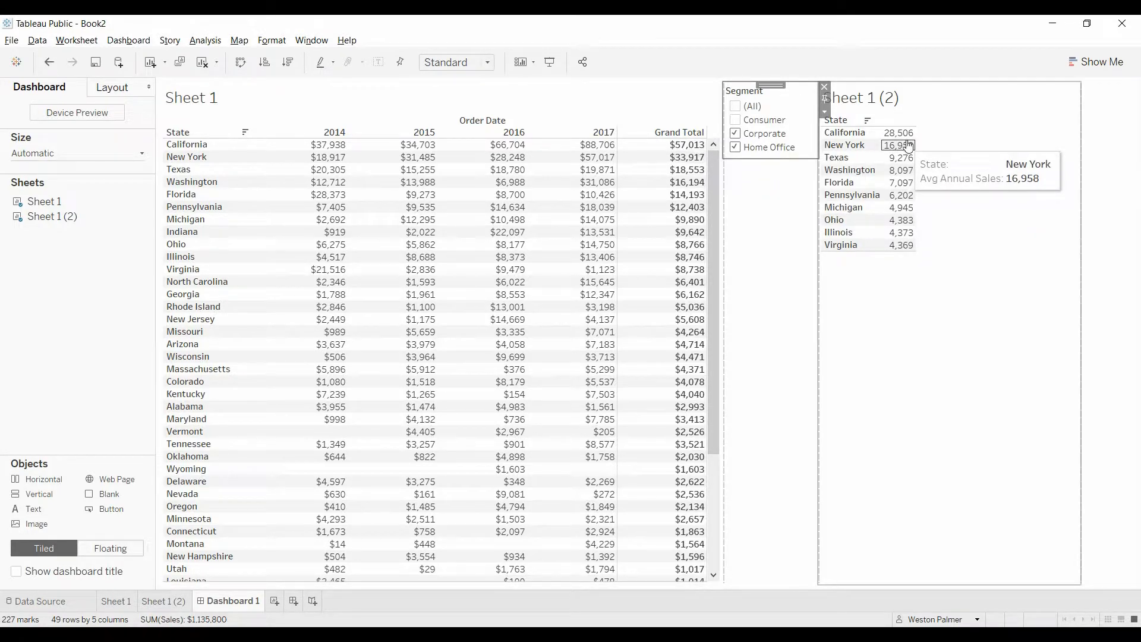
pyautogui.click(687, 170)
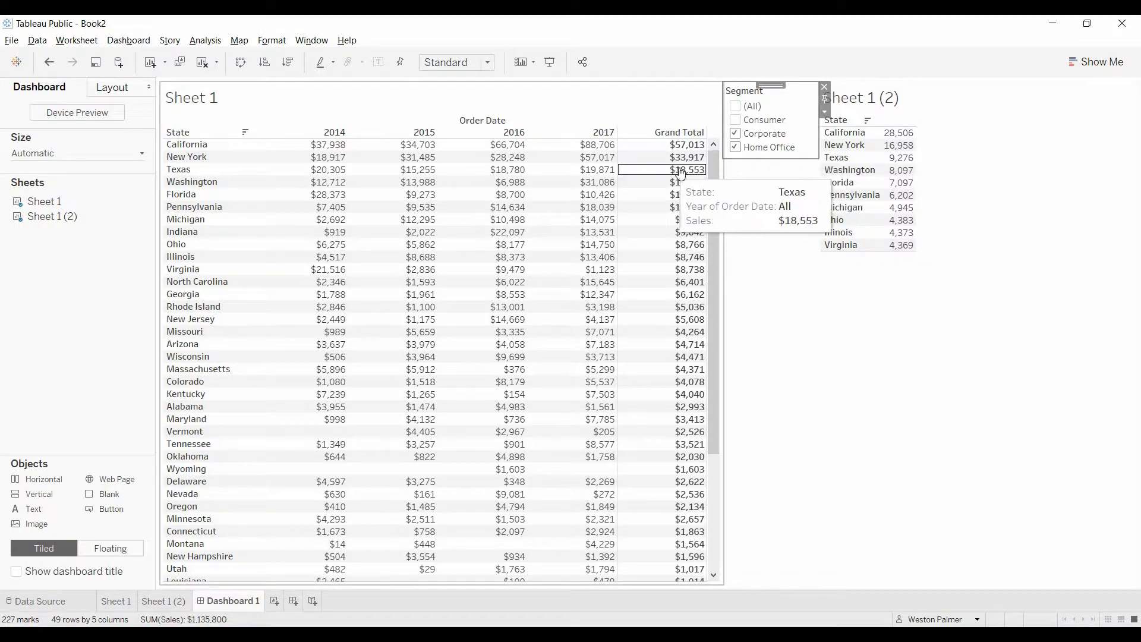
# Edit Avg Annual Sales on Sheet 1 (2), deleting [Segment] from the FIXED dimensions, and save it
pyautogui.click(165, 601)
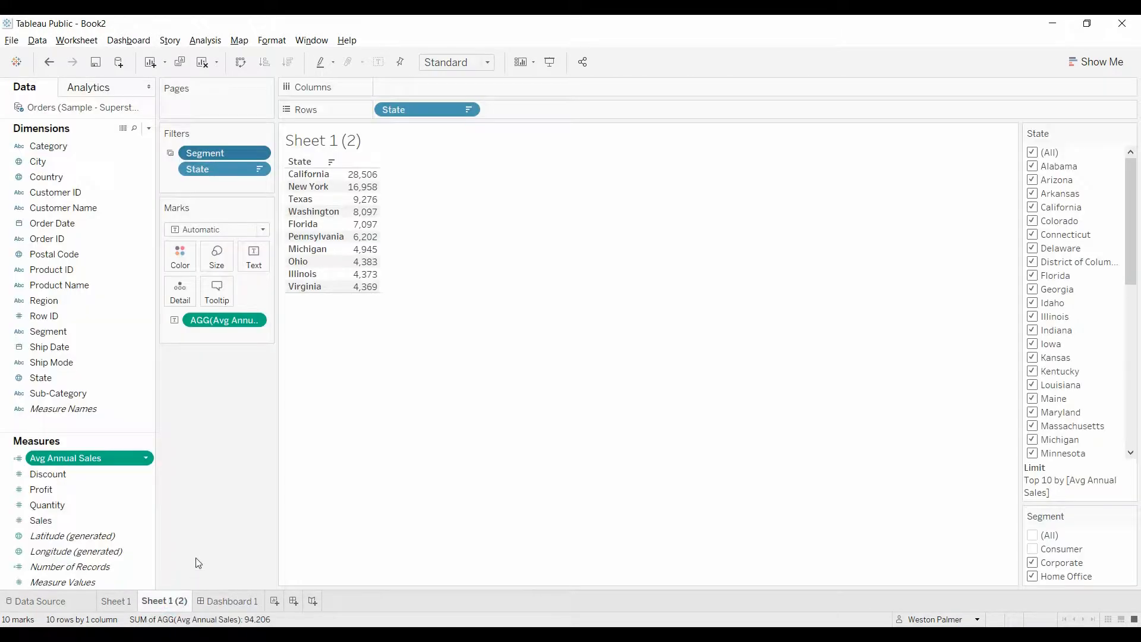
pyautogui.click(146, 459)
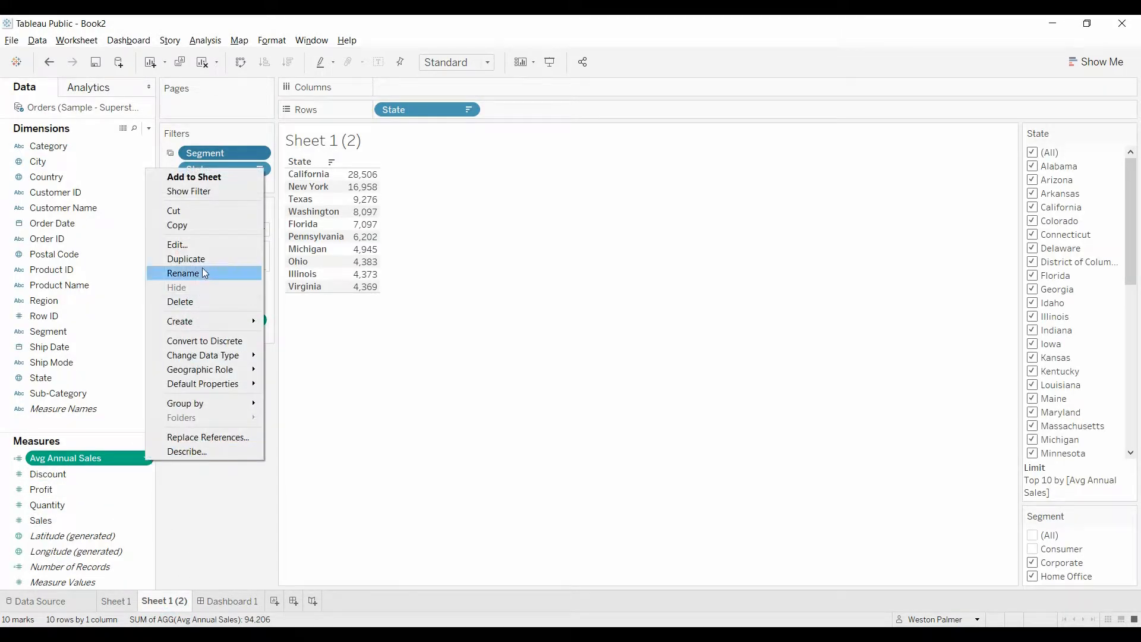
pyautogui.click(203, 247)
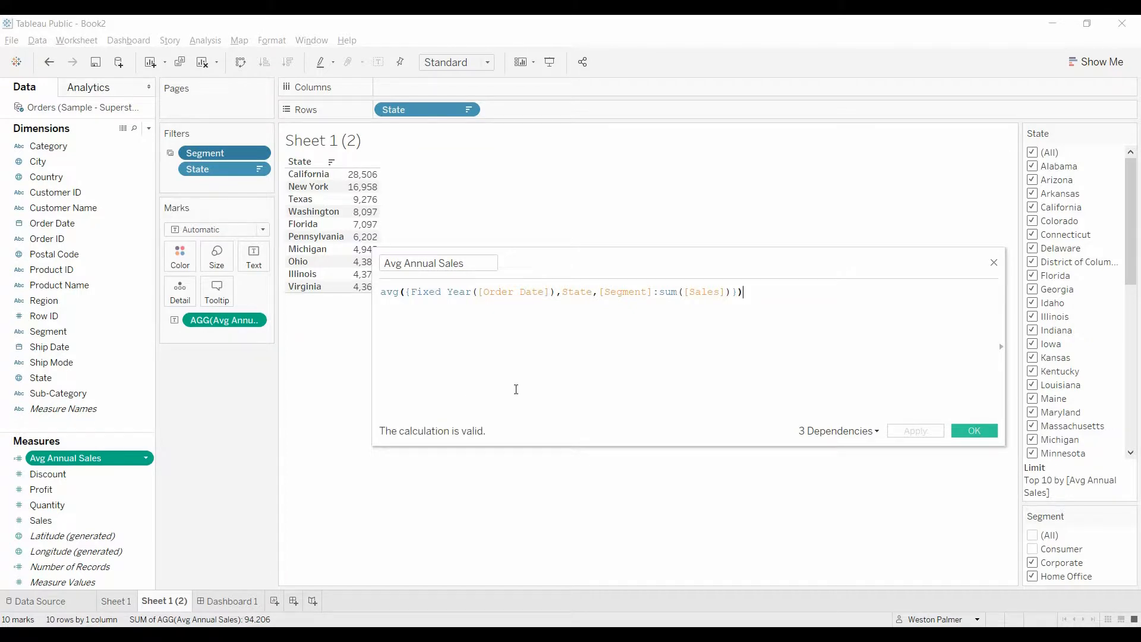
pyautogui.scroll(2, 501, 398)
pyautogui.scroll(2, 516, 390)
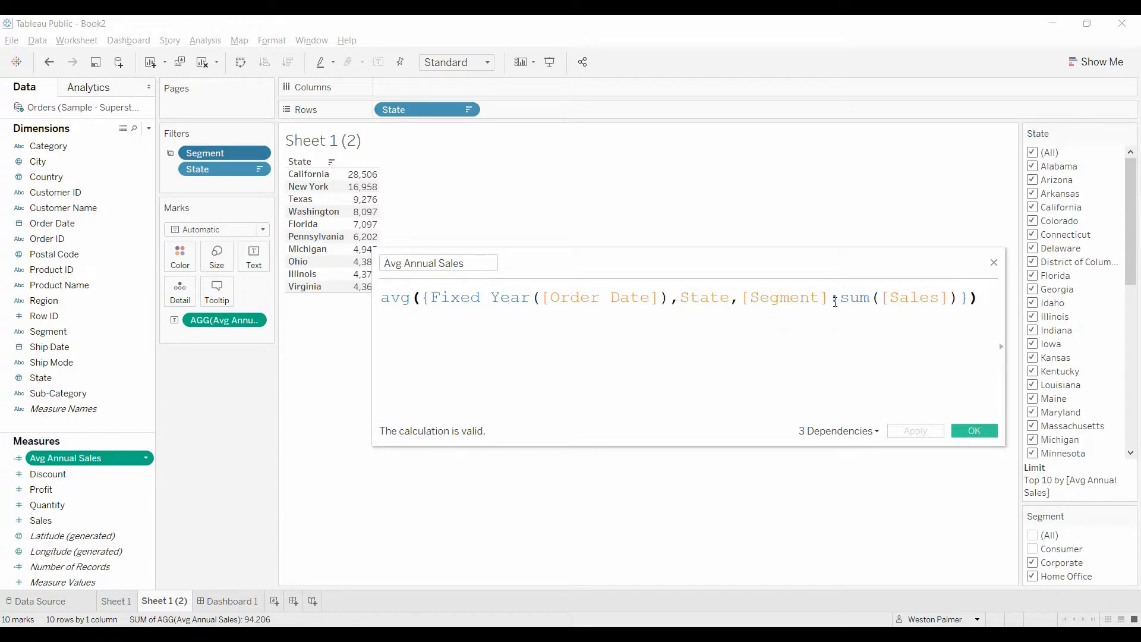
pyautogui.moveTo(835, 297); pyautogui.dragTo(731, 300)
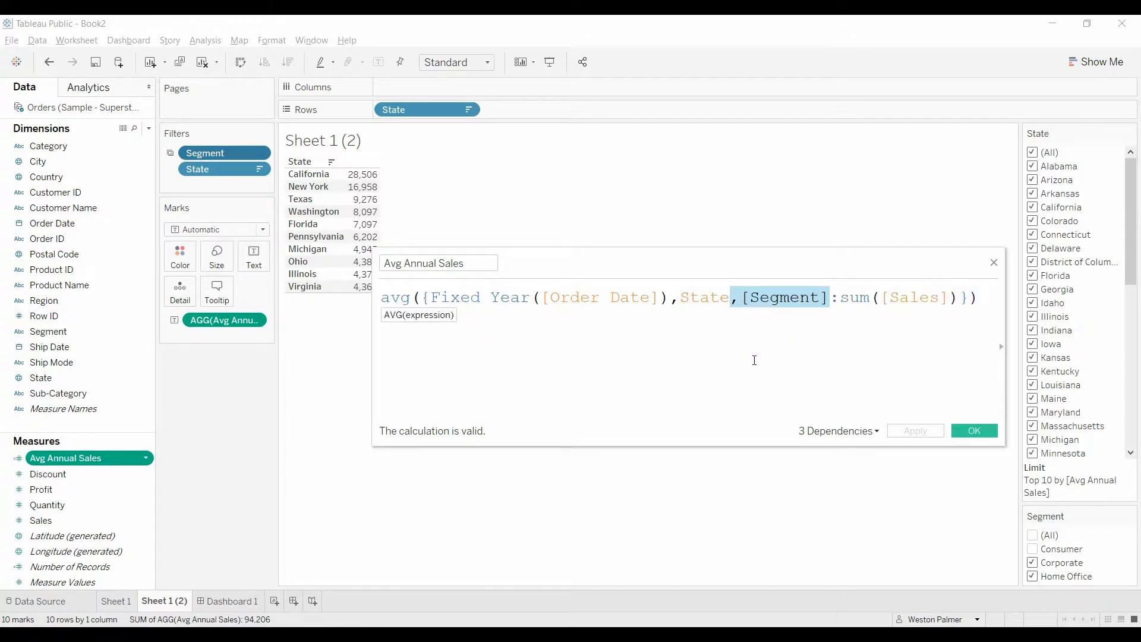
pyautogui.press('BackSpace')
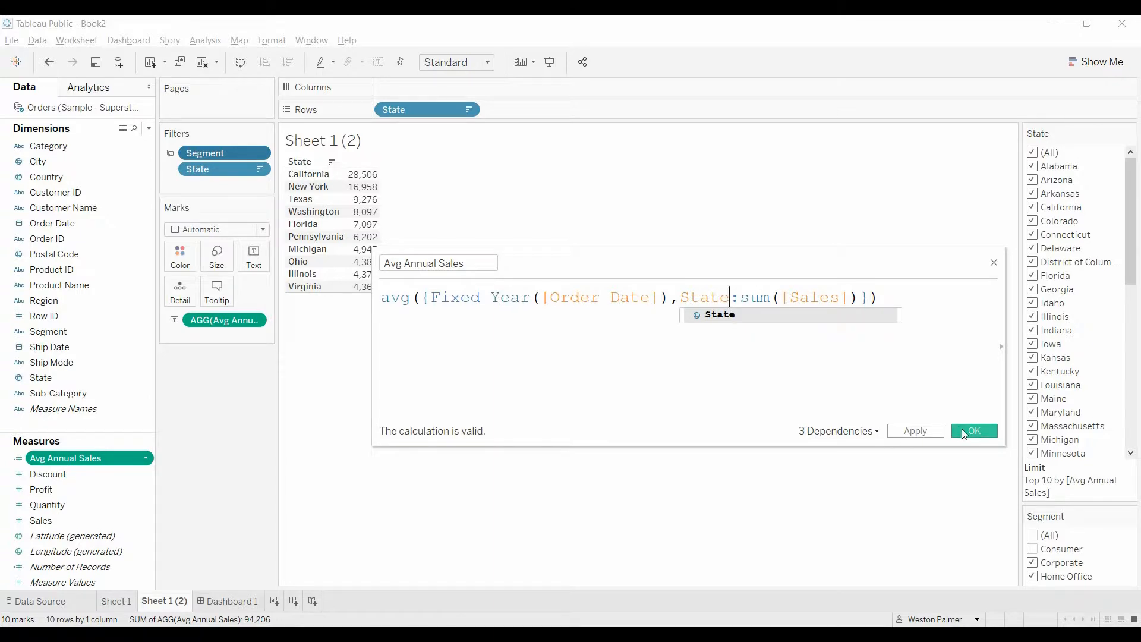
pyautogui.click(967, 433)
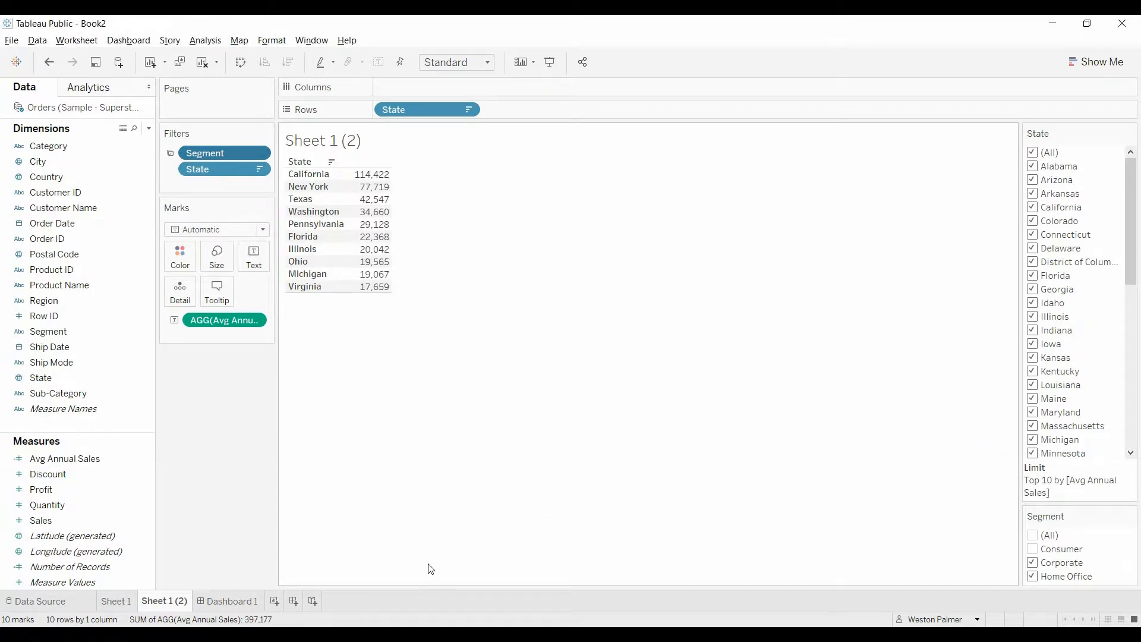
# Add the Segment filter to context so Sheet 1 (2)'s California reads 57,013, then check Sheet 1
pyautogui.click(230, 600)
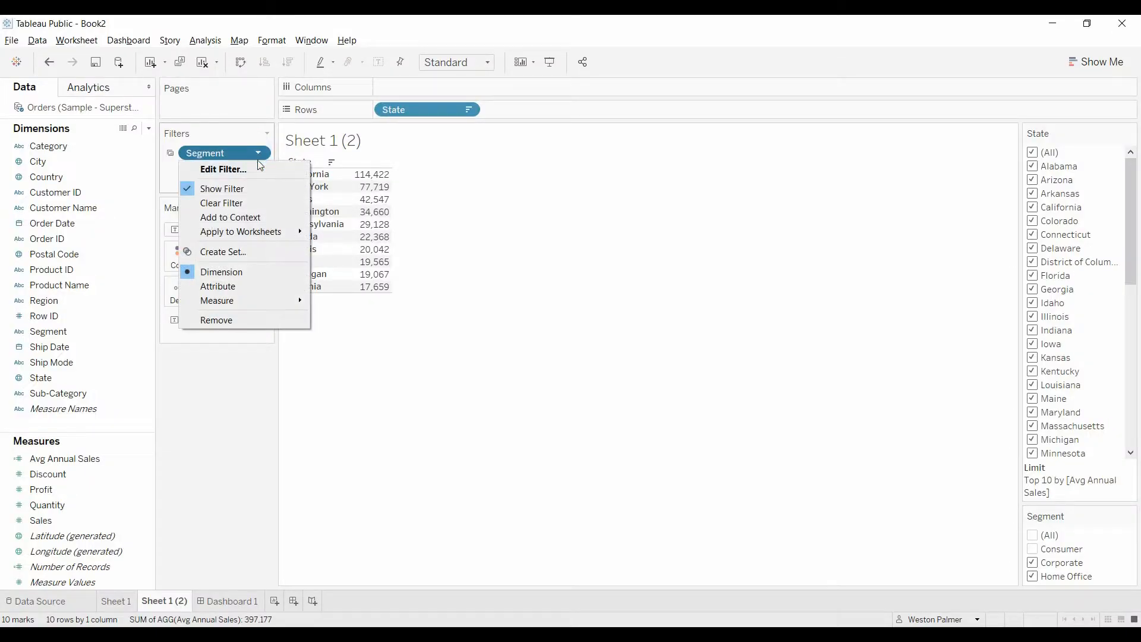
pyautogui.click(264, 219)
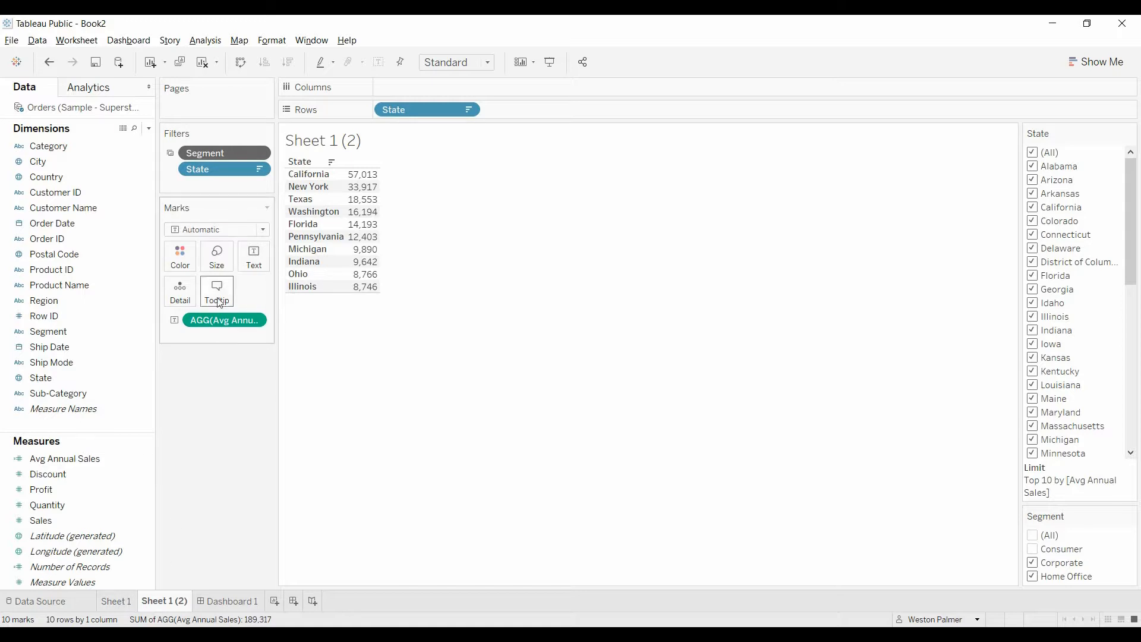
pyautogui.click(119, 600)
pyautogui.moveTo(223, 152)
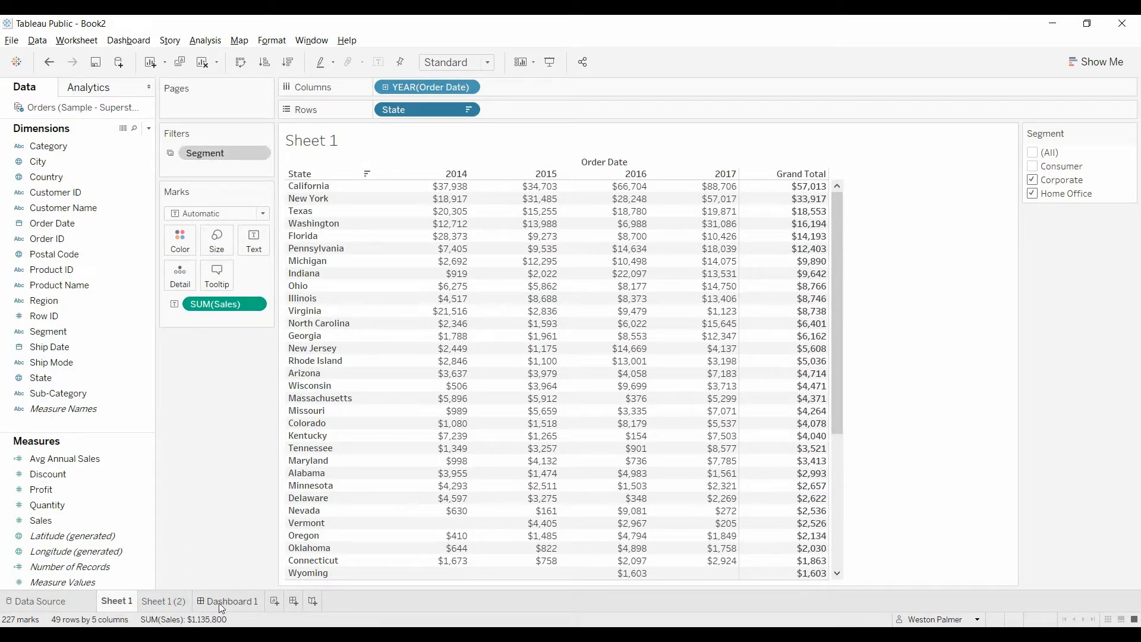
# On Dashboard 1, set the Segment filter to (All) so both tables show California 114,422
pyautogui.click(228, 601)
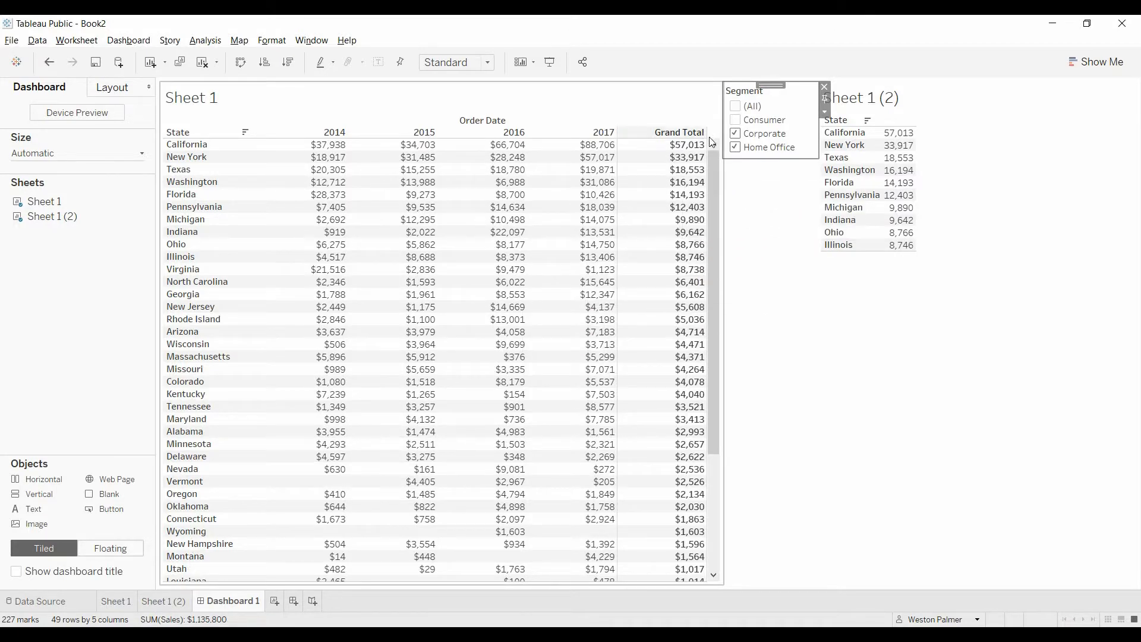
pyautogui.moveTo(898, 144)
pyautogui.click(771, 102)
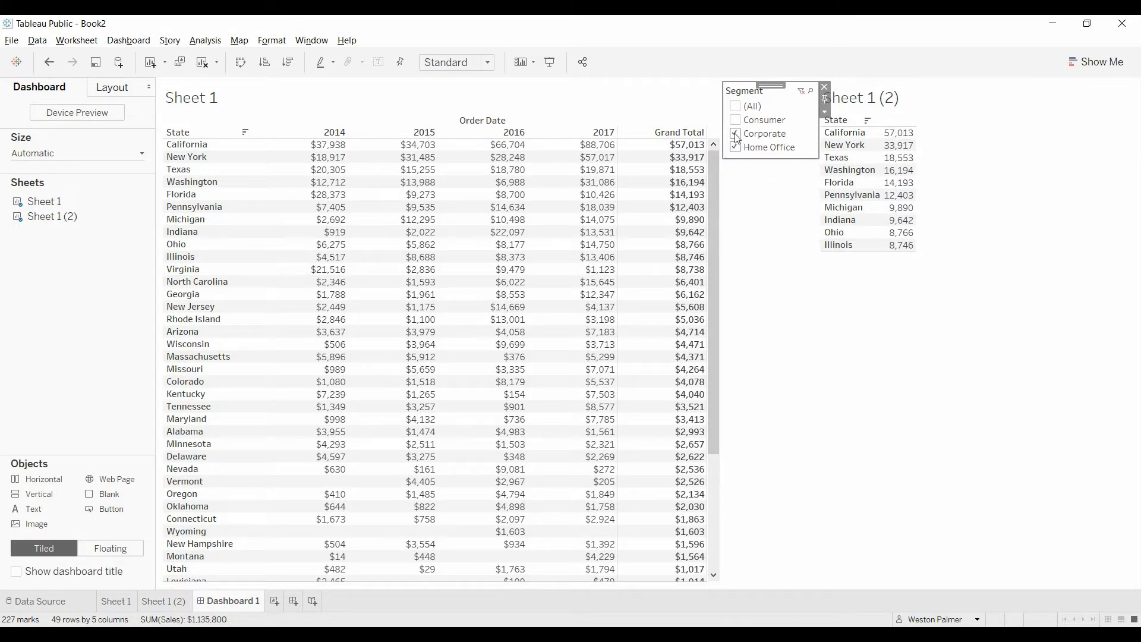
pyautogui.click(735, 147)
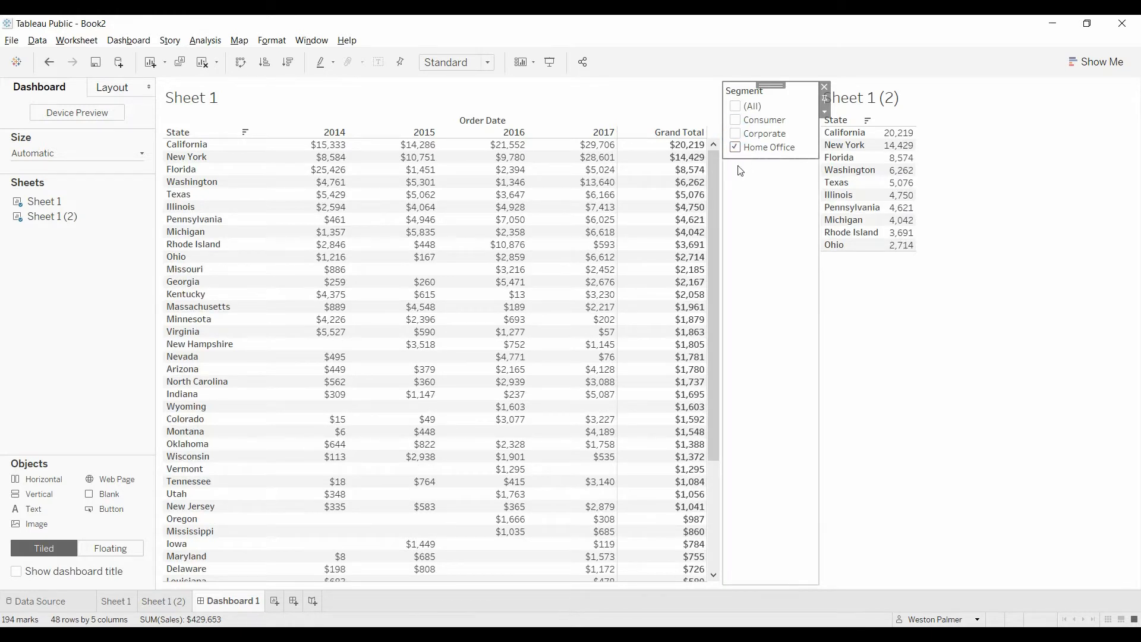
pyautogui.click(736, 107)
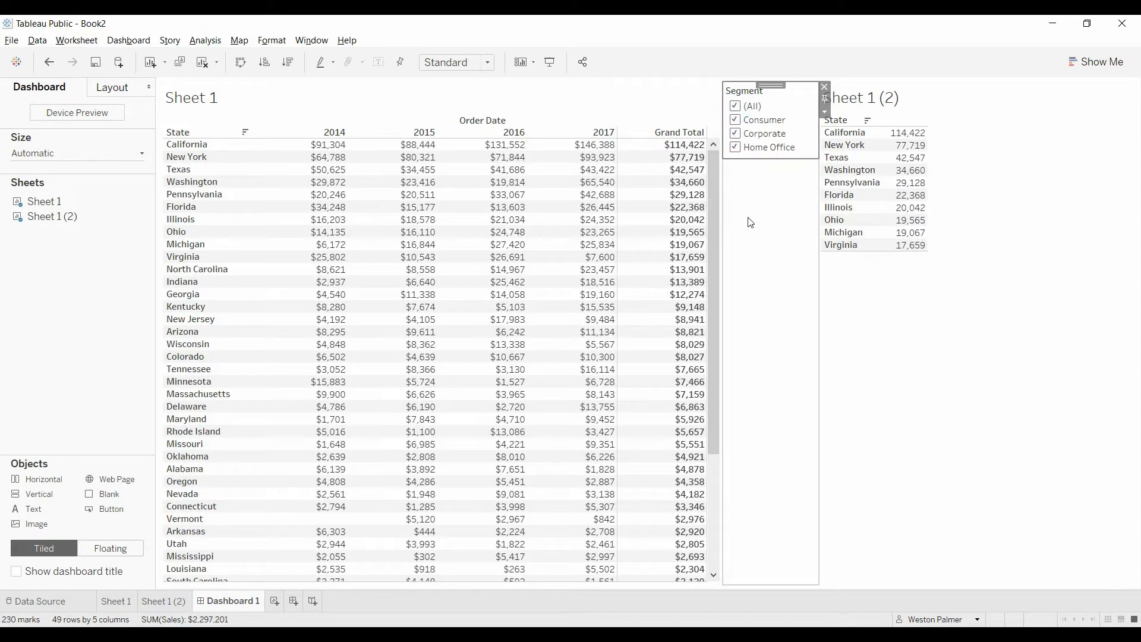